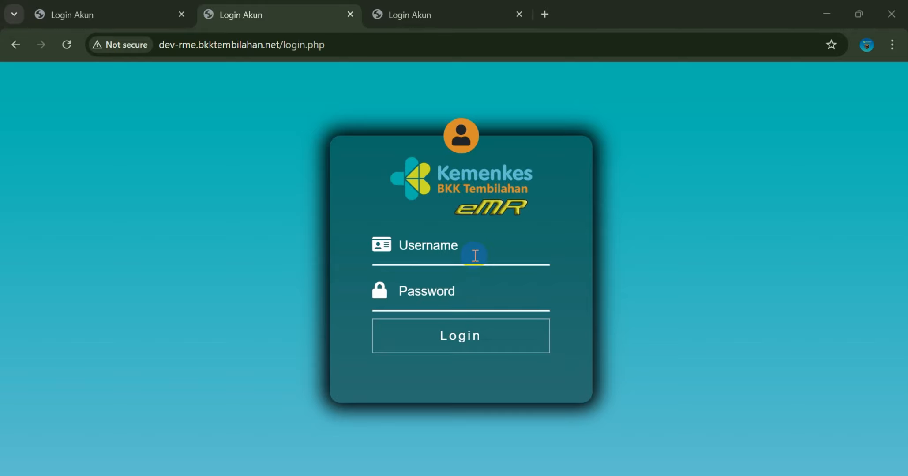
Log in with the registration account 'pendaftaran' and dismiss the browser's password-save prompt
{"action": "left_click", "coordinate": [475, 256]}
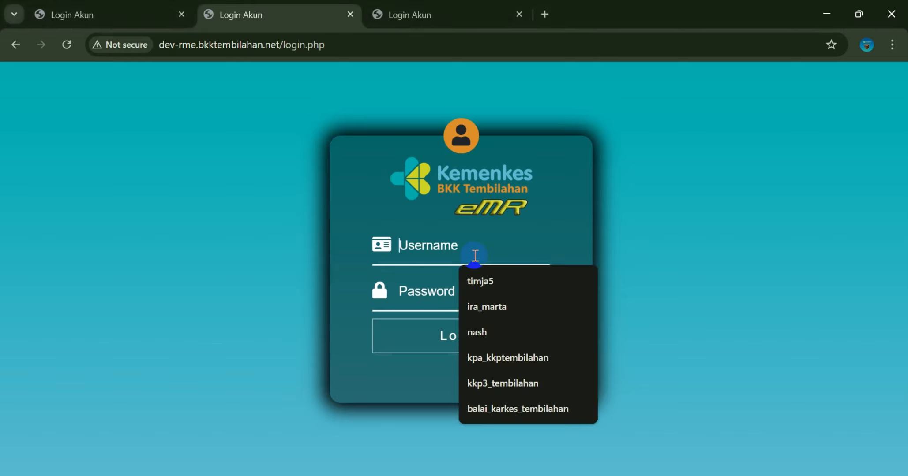
{"action": "type", "text": "pend"}
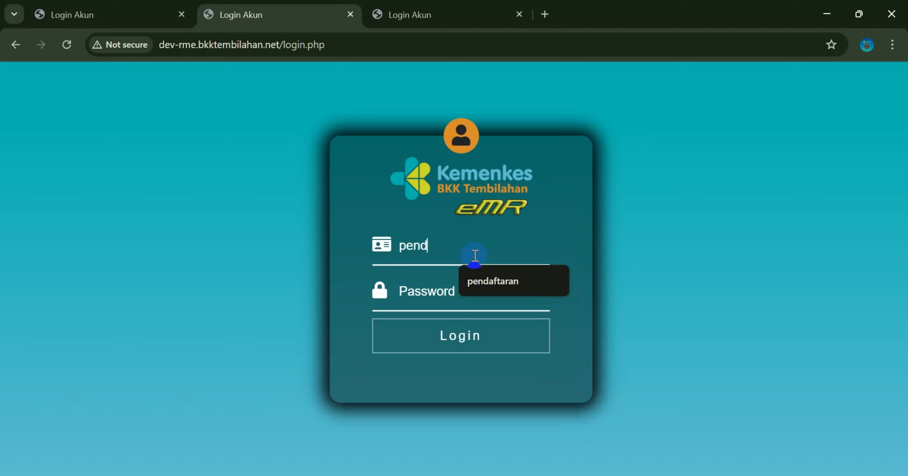
{"action": "type", "text": "aftaran"}
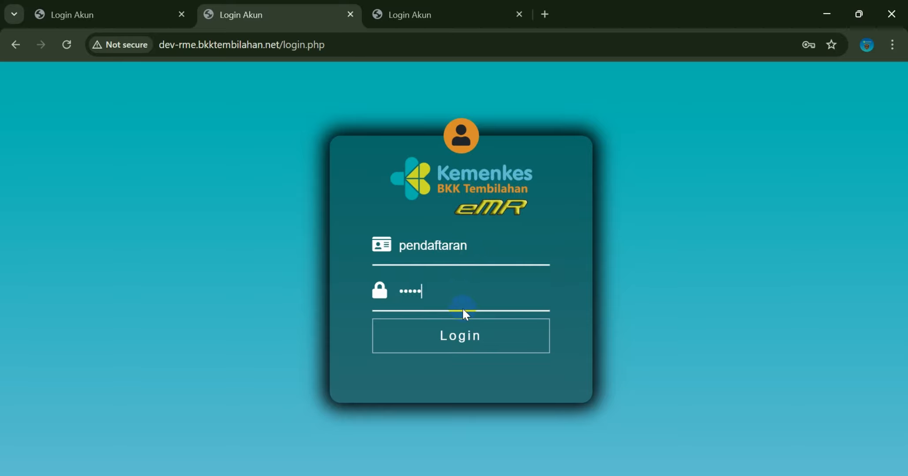
{"action": "left_click", "coordinate": [468, 331]}
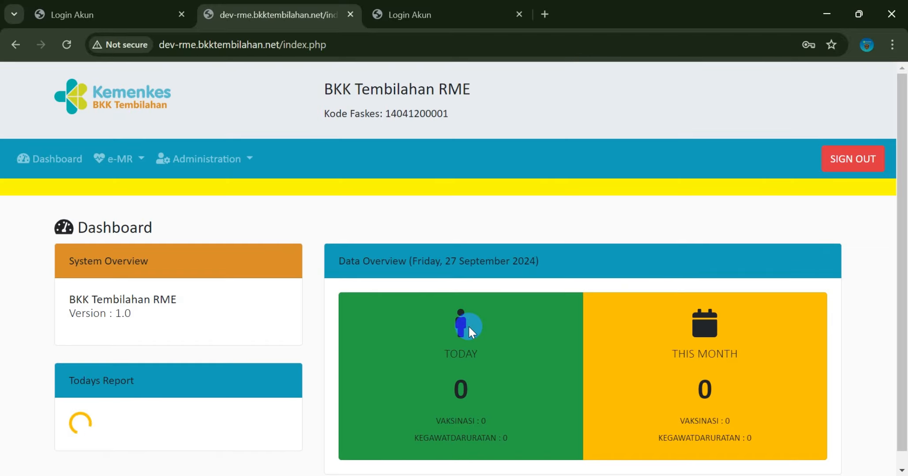
{"action": "left_click", "coordinate": [592, 257]}
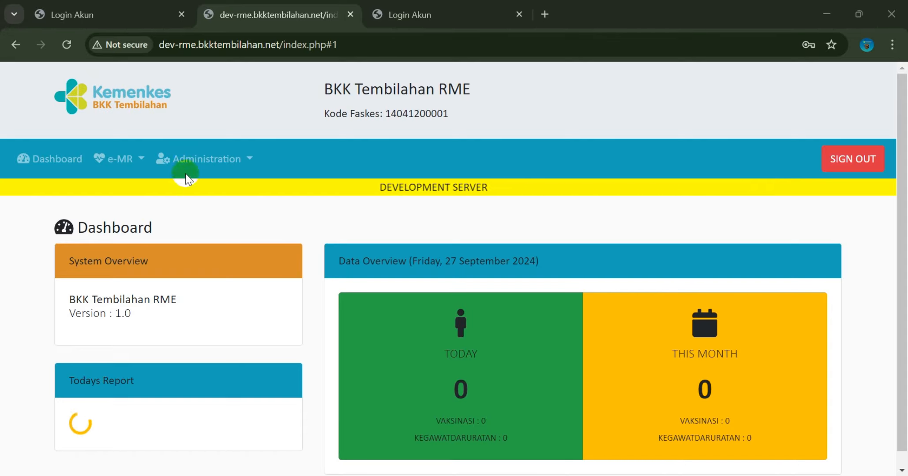
Go to e-MR > Pendaftaran and search the patient list for 'ar'
{"action": "left_click", "coordinate": [131, 165]}
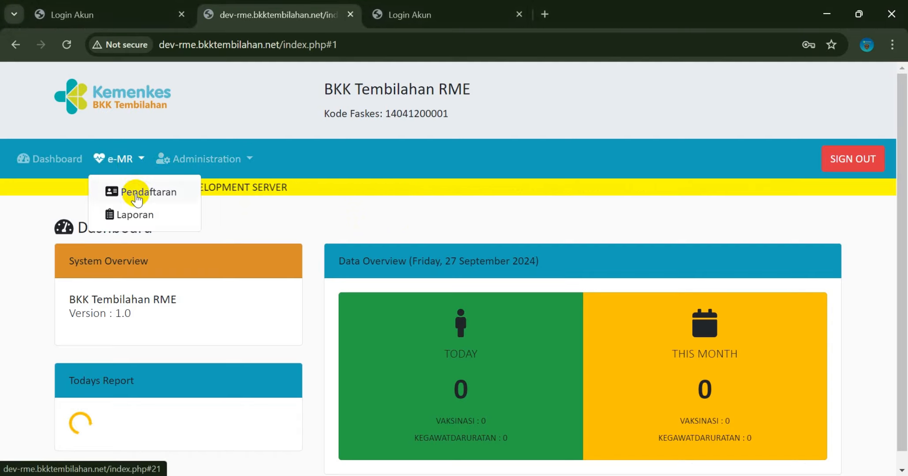
{"action": "left_click", "coordinate": [137, 198]}
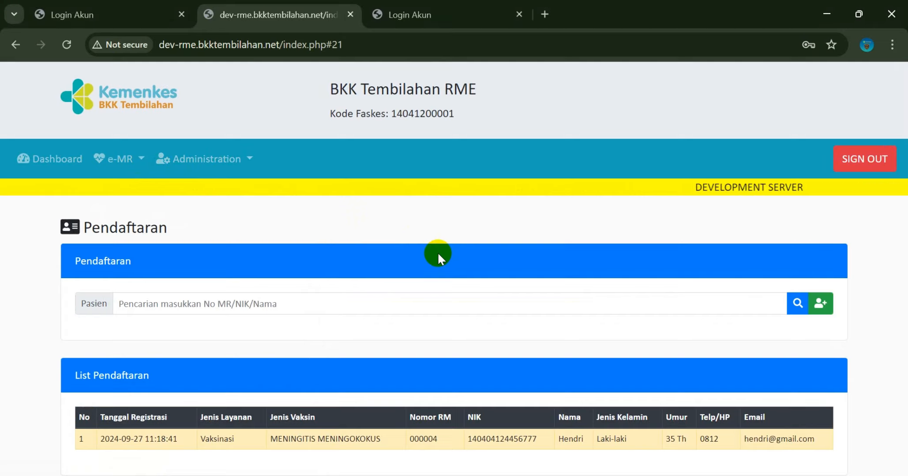
{"action": "left_click", "coordinate": [395, 304]}
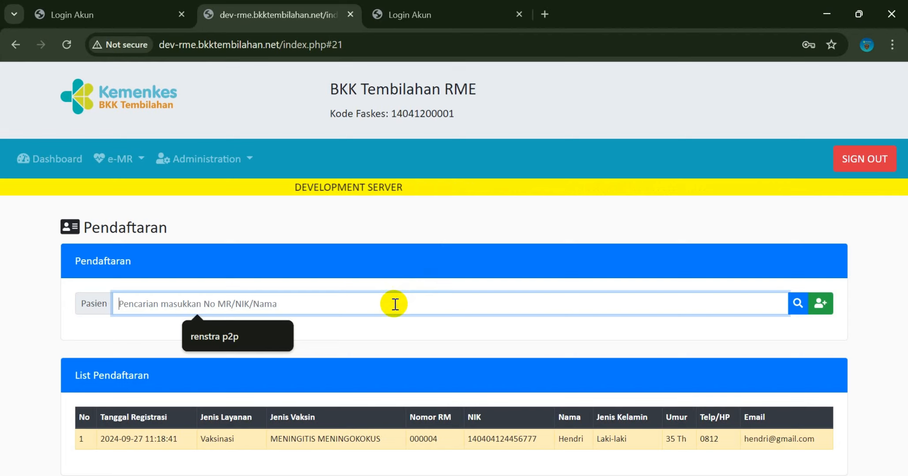
{"action": "type", "text": "a"}
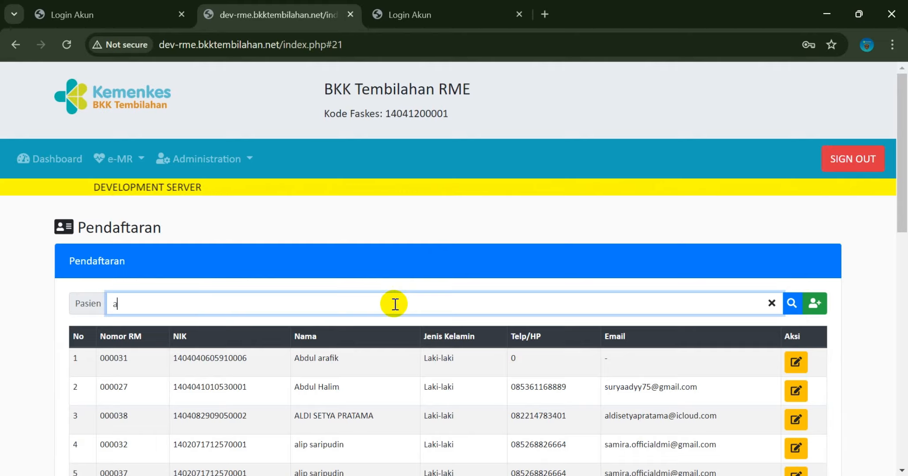
{"action": "type", "text": "r"}
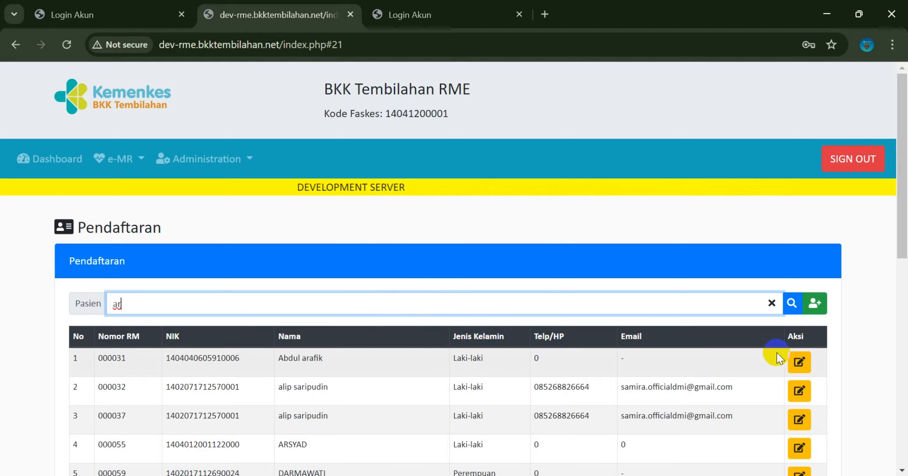
Register the first 'ar' patient for Vaksinasi with vaccine MENINGITIS MENINGOKOKUS and confirm
{"action": "left_click", "coordinate": [797, 363]}
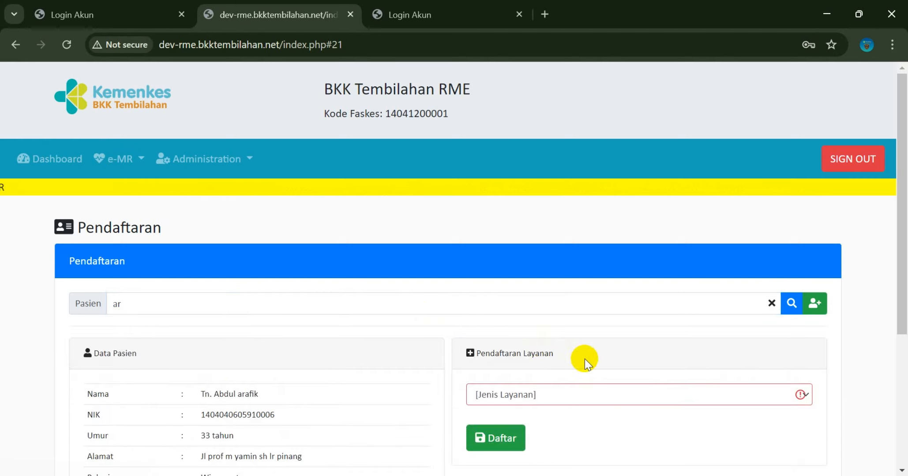
{"action": "left_click", "coordinate": [619, 398]}
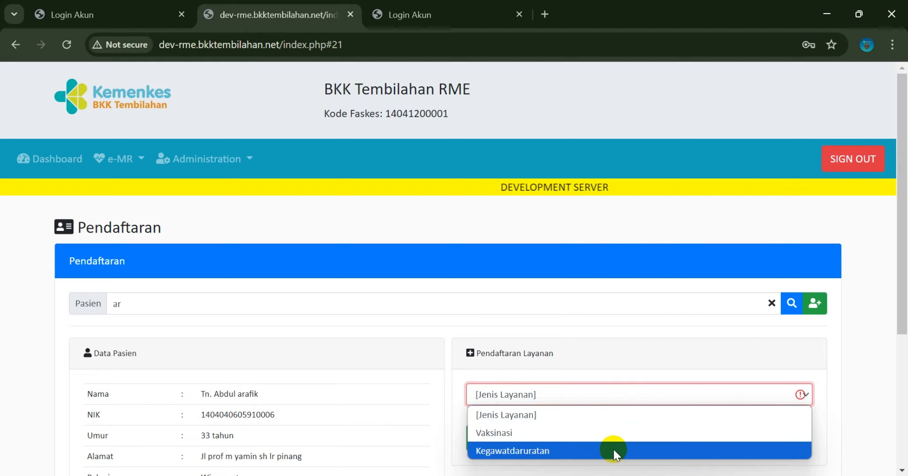
{"action": "left_click", "coordinate": [605, 433]}
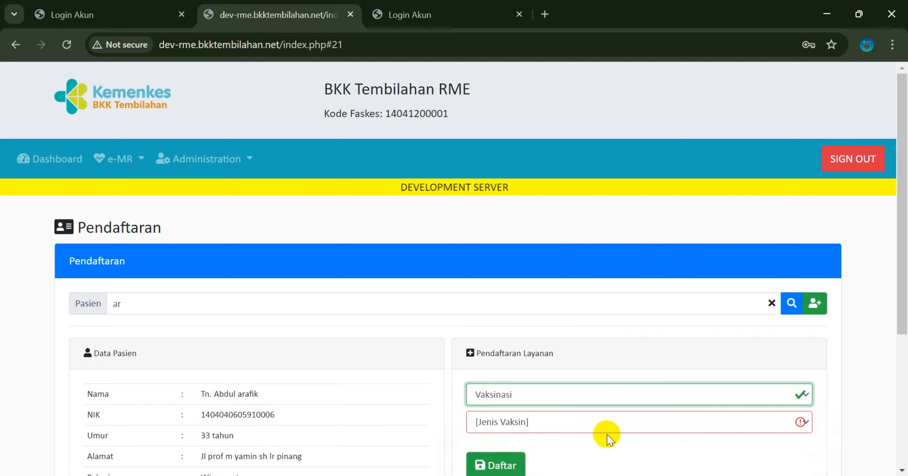
{"action": "scroll", "coordinate": [607, 436], "scroll_direction": "down", "scroll_amount": 3}
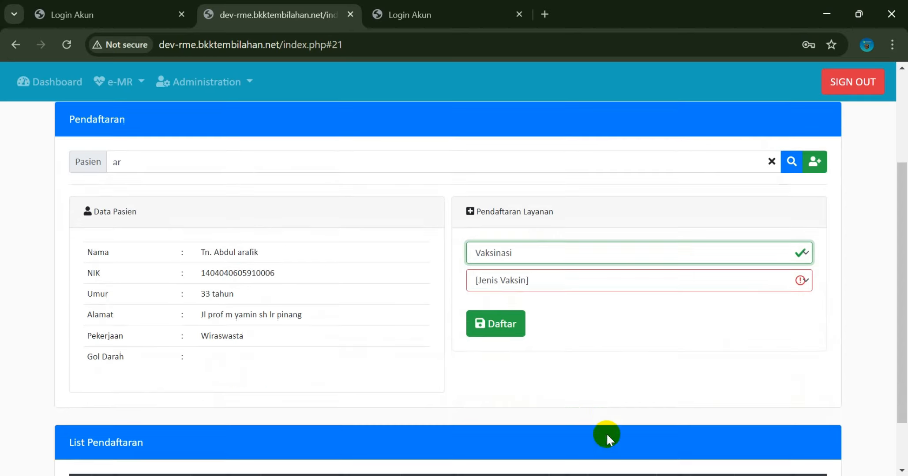
{"action": "left_click", "coordinate": [618, 283]}
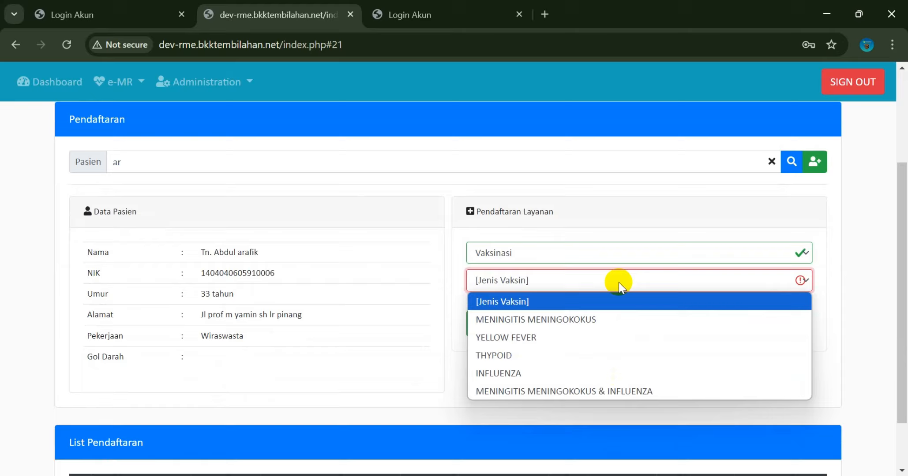
{"action": "left_click", "coordinate": [613, 320]}
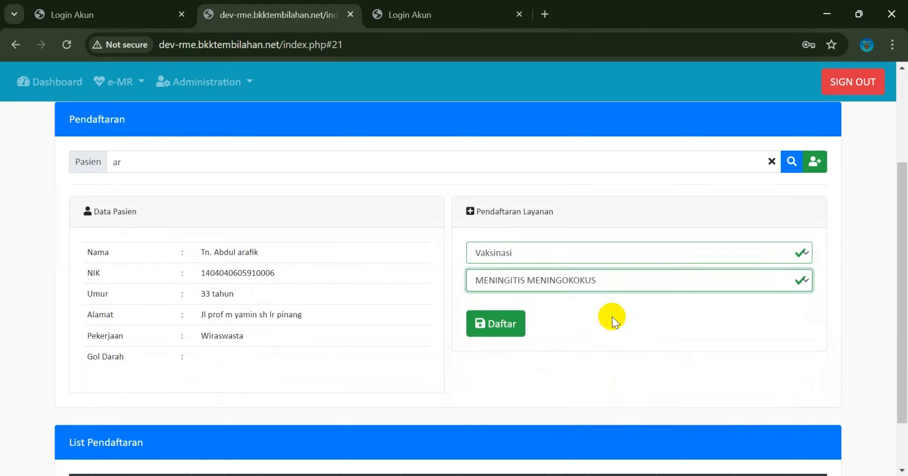
{"action": "left_click", "coordinate": [511, 327]}
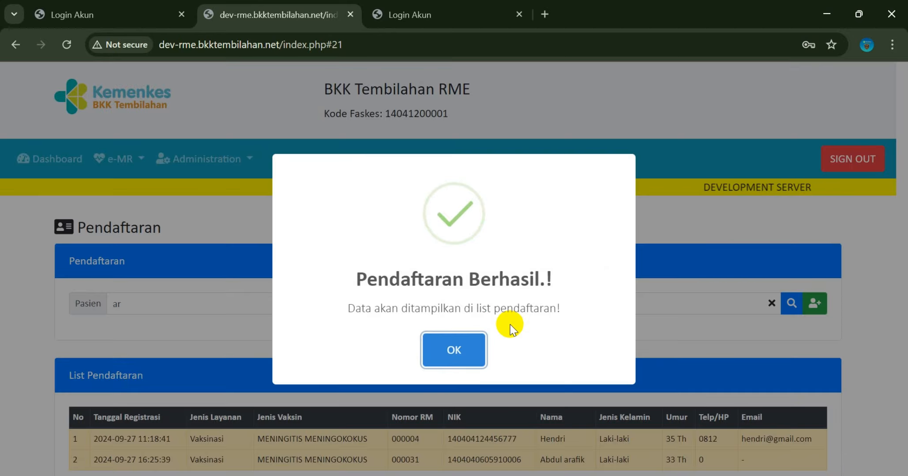
{"action": "left_click", "coordinate": [475, 358]}
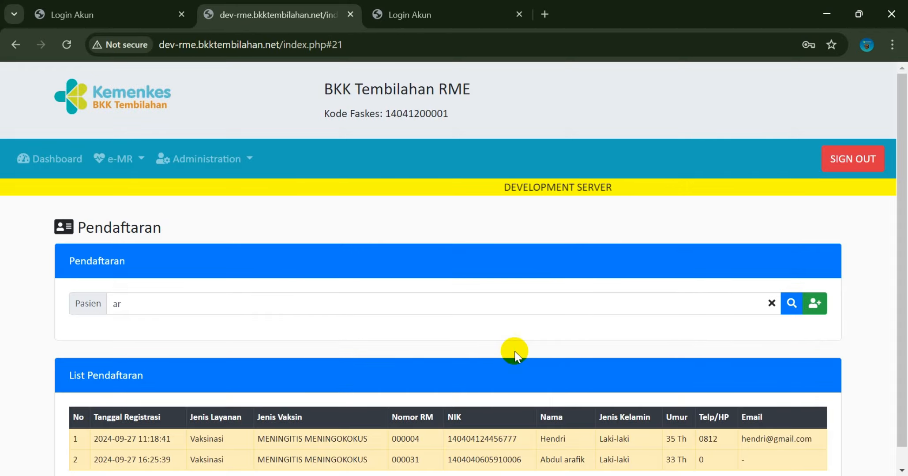
{"action": "scroll", "coordinate": [507, 353], "scroll_direction": "down", "scroll_amount": 1}
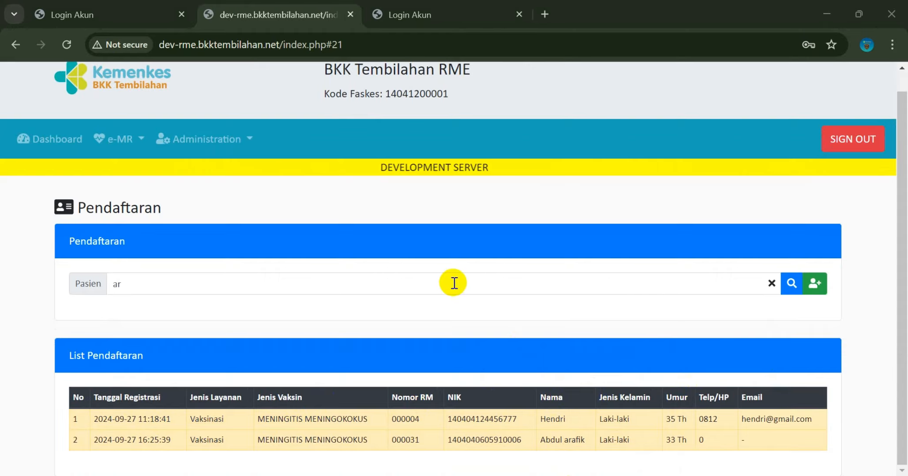
{"action": "left_click", "coordinate": [815, 286]}
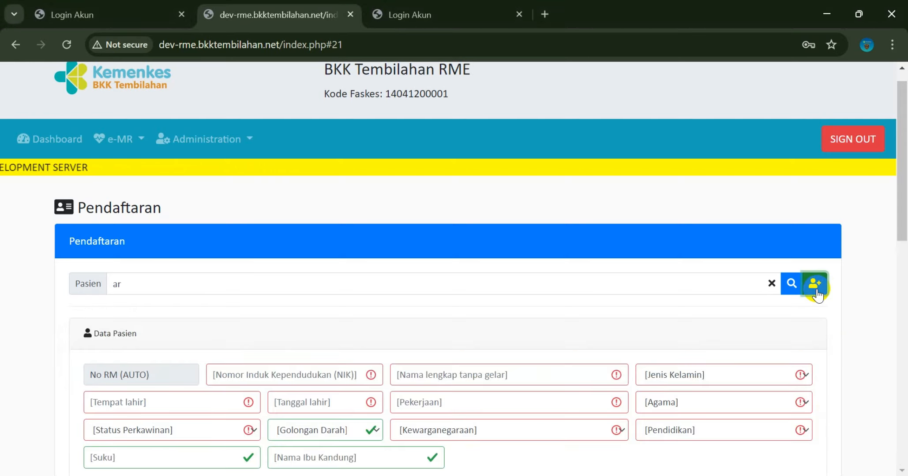
{"action": "scroll", "coordinate": [534, 253], "scroll_direction": "down", "scroll_amount": 2}
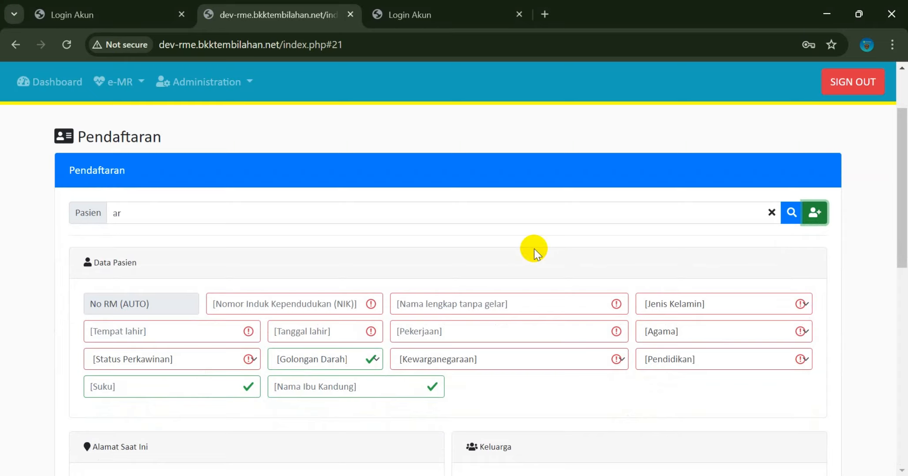
{"action": "scroll", "coordinate": [534, 251], "scroll_direction": "down", "scroll_amount": 2}
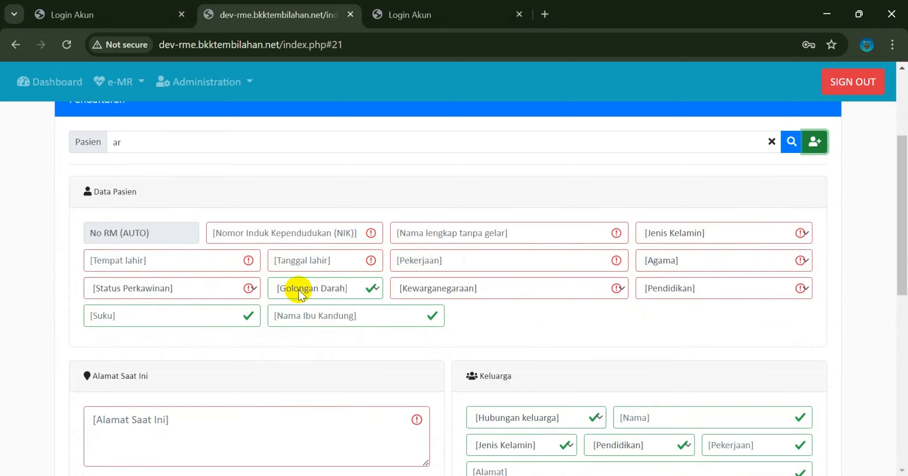
{"action": "scroll", "coordinate": [559, 301], "scroll_direction": "down", "scroll_amount": 5}
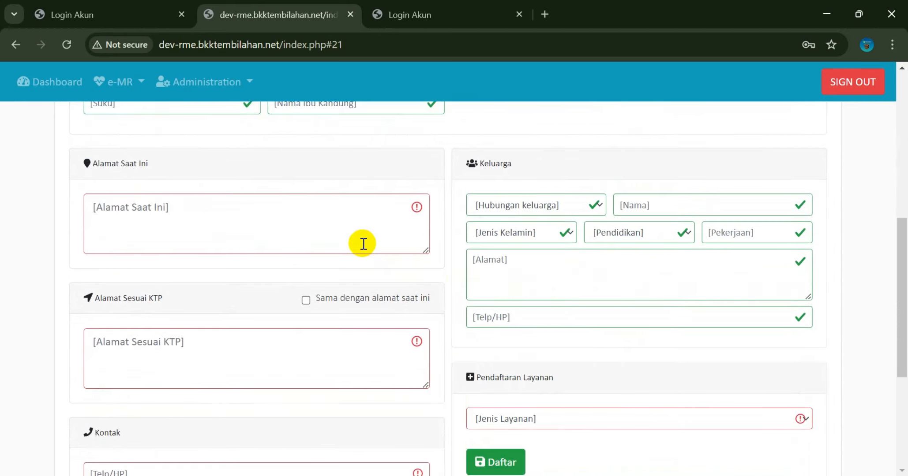
{"action": "scroll", "coordinate": [324, 294], "scroll_direction": "down", "scroll_amount": 2}
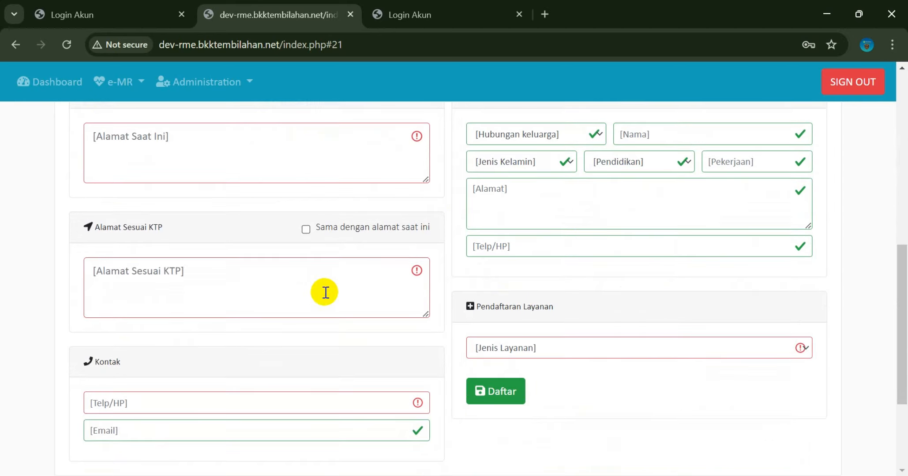
{"action": "scroll", "coordinate": [493, 285], "scroll_direction": "up", "scroll_amount": 2}
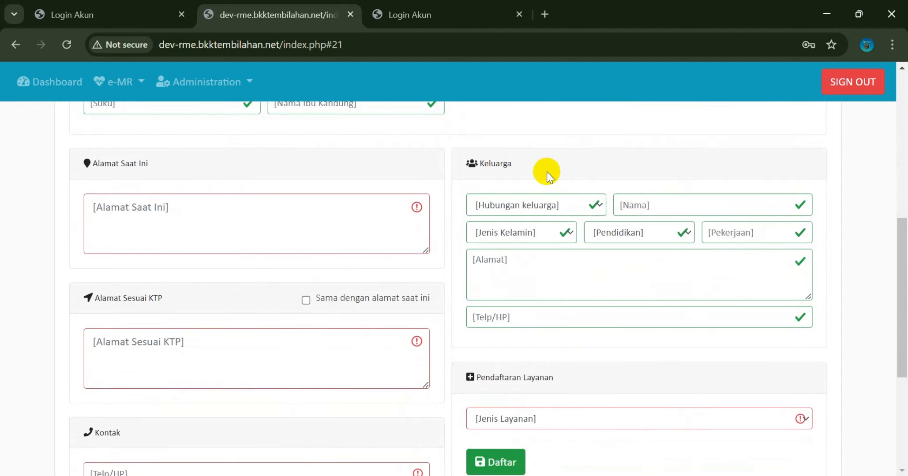
{"action": "scroll", "coordinate": [547, 172], "scroll_direction": "up", "scroll_amount": 4}
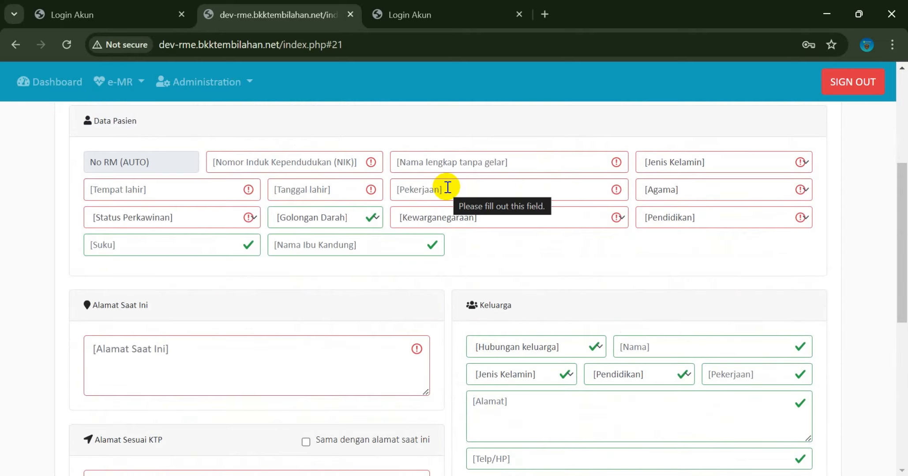
{"action": "scroll", "coordinate": [448, 187], "scroll_direction": "down", "scroll_amount": 6}
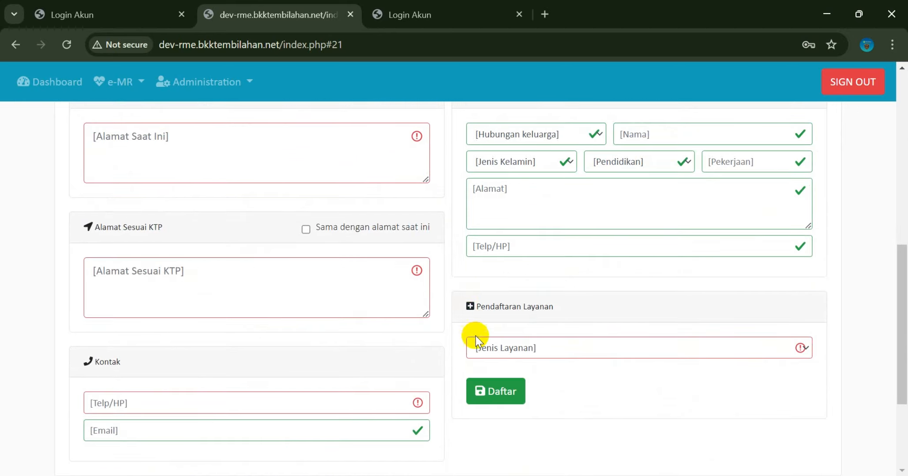
{"action": "left_click", "coordinate": [491, 389]}
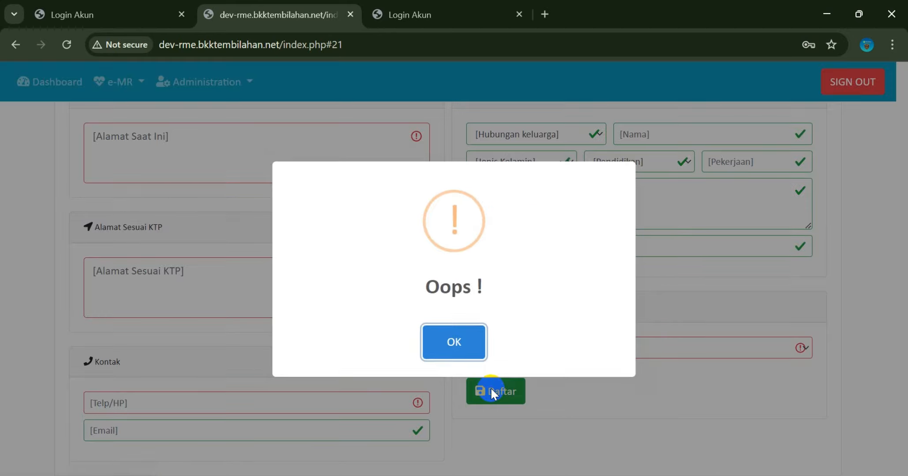
{"action": "left_click", "coordinate": [438, 345]}
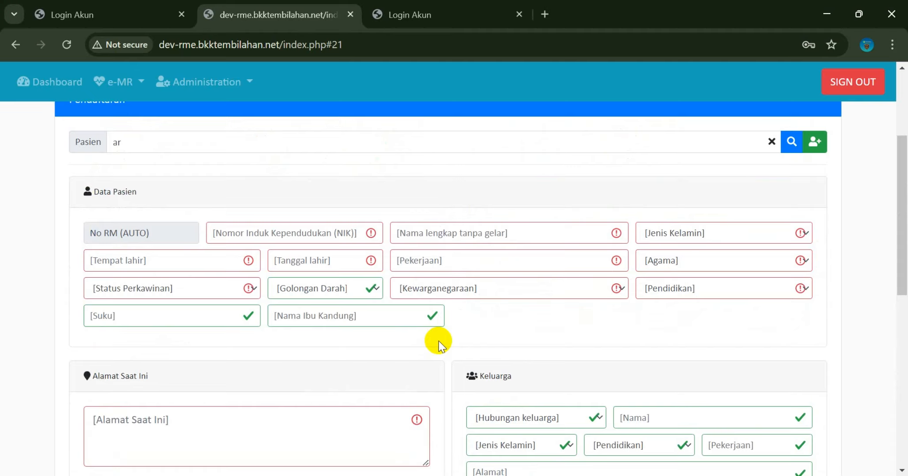
{"action": "scroll", "coordinate": [439, 341], "scroll_direction": "down", "scroll_amount": 3}
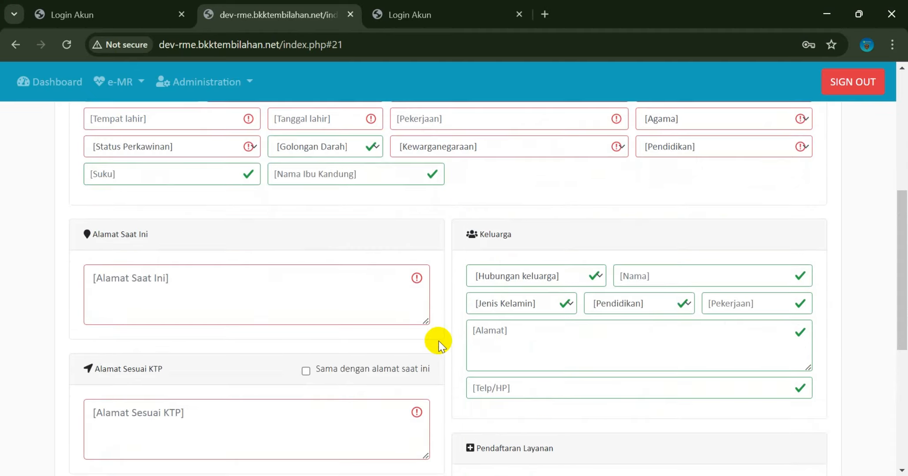
{"action": "scroll", "coordinate": [439, 341], "scroll_direction": "down", "scroll_amount": 6}
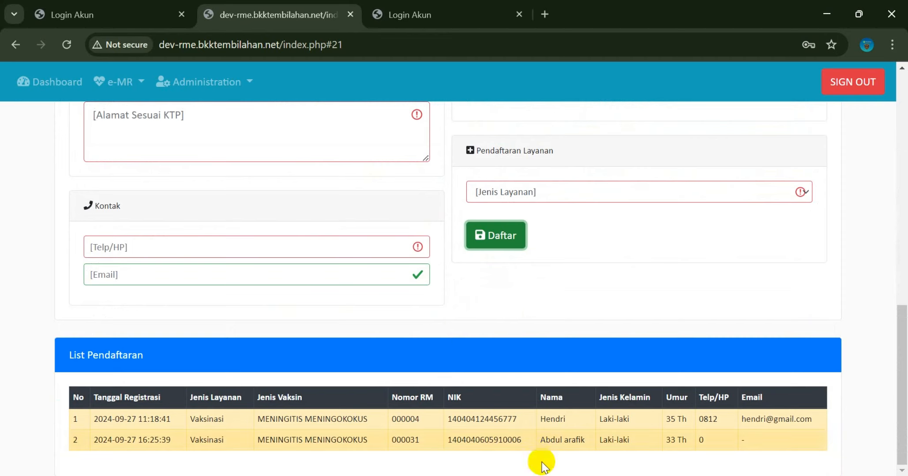
{"action": "left_click", "coordinate": [556, 475]}
{"action": "scroll", "coordinate": [549, 301], "scroll_direction": "up", "scroll_amount": 2}
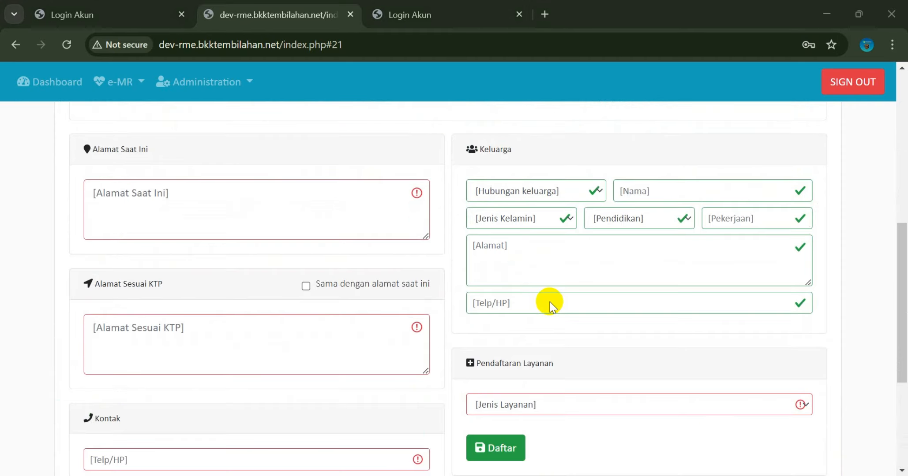
{"action": "scroll", "coordinate": [550, 301], "scroll_direction": "up", "scroll_amount": 3}
{"action": "scroll", "coordinate": [550, 304], "scroll_direction": "up", "scroll_amount": 2}
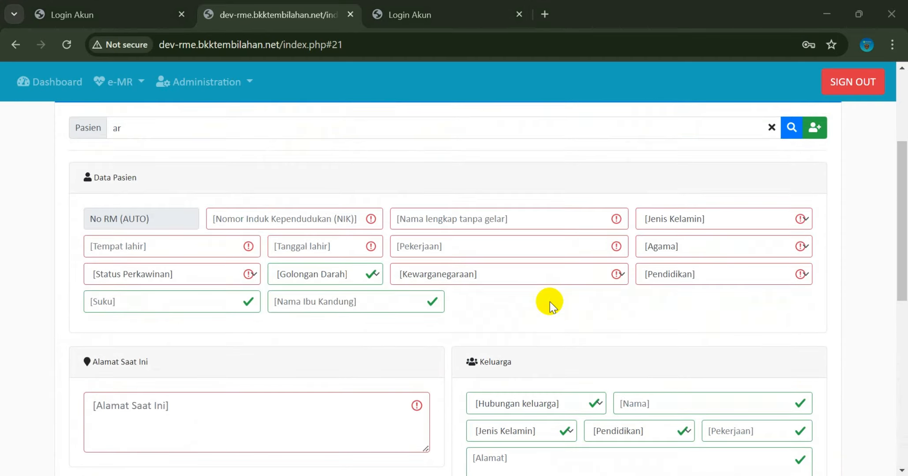
Log in to the eMR with the 'medis' account and its password
{"action": "scroll", "coordinate": [550, 301], "scroll_direction": "up", "scroll_amount": 3}
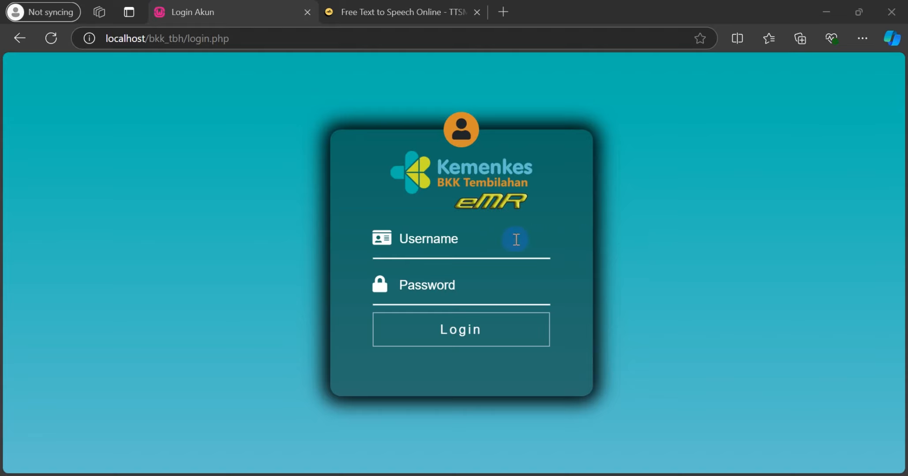
{"action": "left_click", "coordinate": [500, 244]}
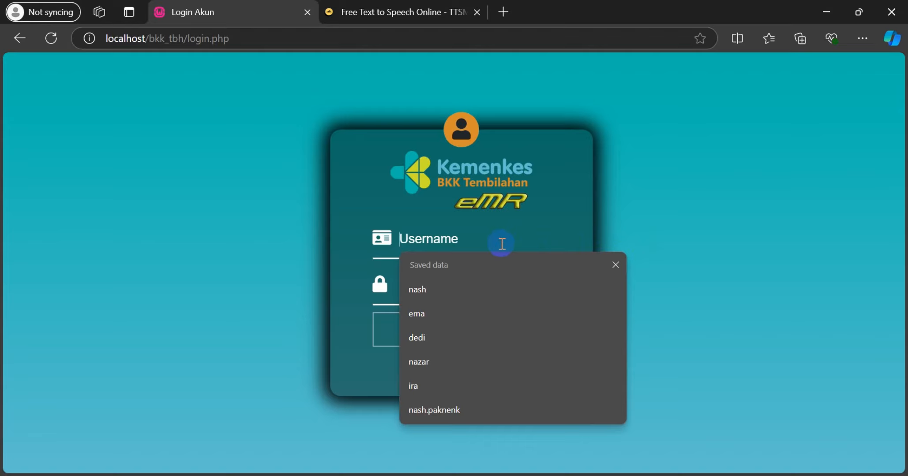
{"action": "type", "text": "med"}
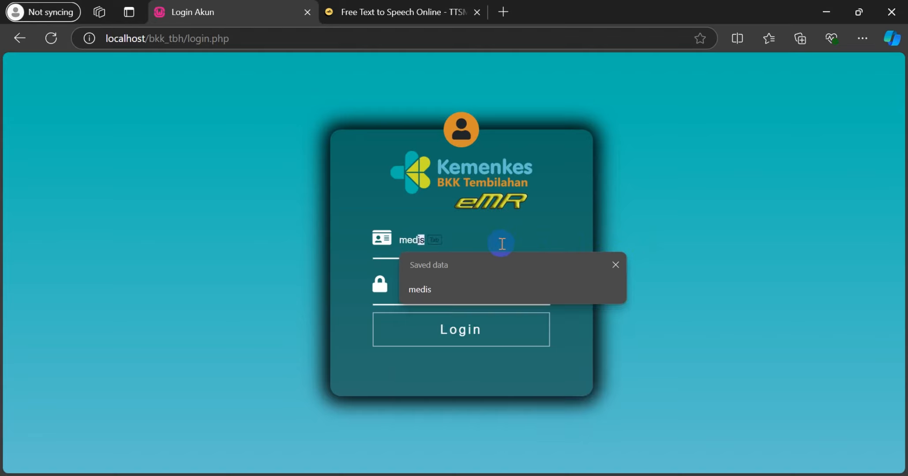
{"action": "type", "text": "is"}
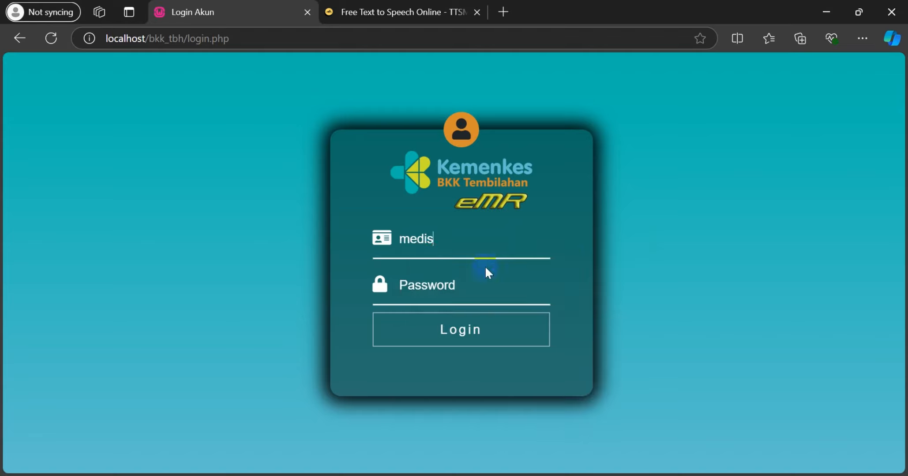
{"action": "left_click", "coordinate": [485, 273]}
{"action": "type", "text": "medis"}
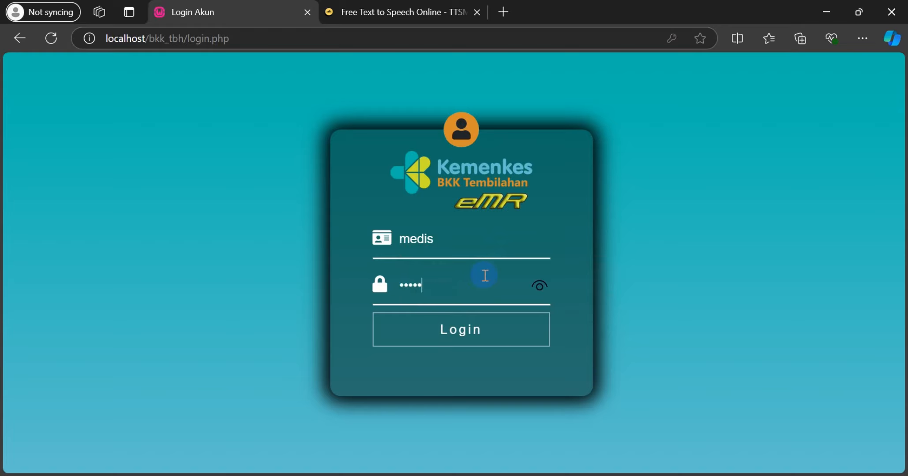
{"action": "left_click", "coordinate": [485, 321]}
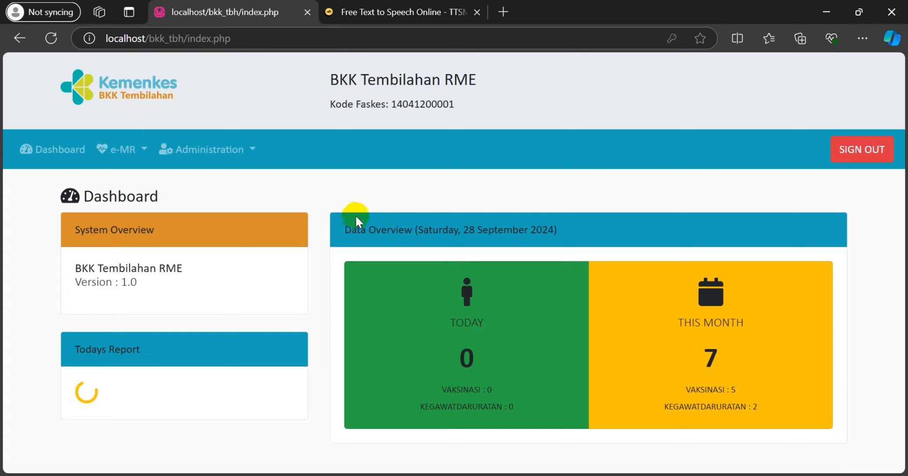
Go to e-MR > Daftar Pasien Booking
{"action": "left_click", "coordinate": [135, 162]}
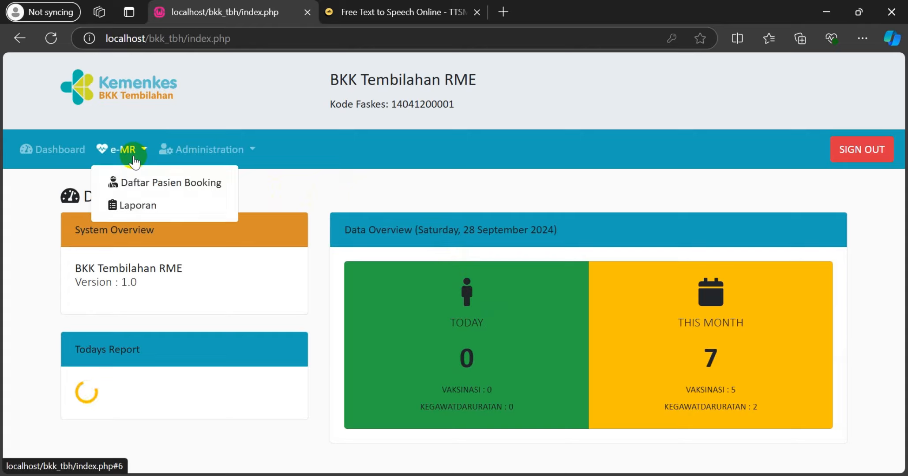
{"action": "left_click", "coordinate": [137, 183]}
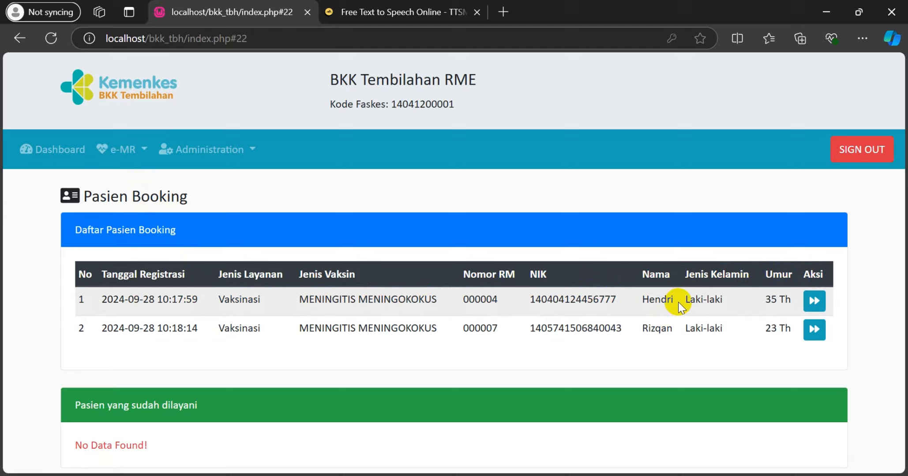
Open the first booked patient's exam card, assigning the first listed doctor and second listed nurse
{"action": "left_click", "coordinate": [812, 302]}
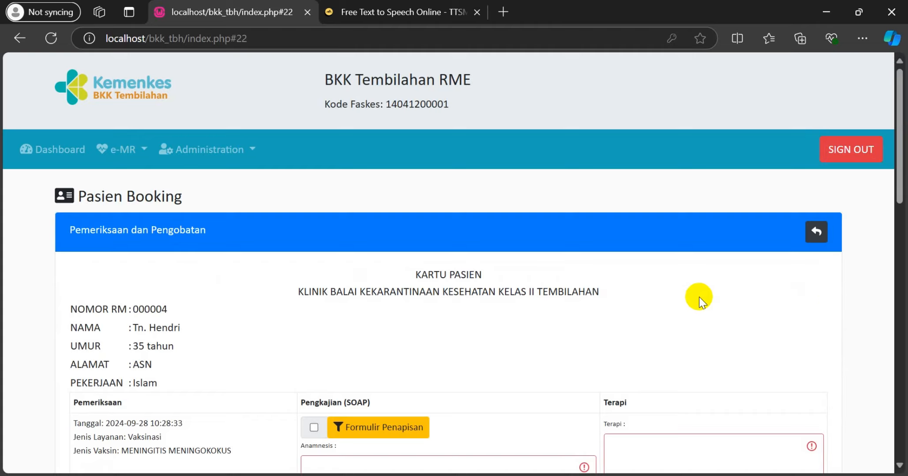
{"action": "scroll", "coordinate": [701, 303], "scroll_direction": "down", "scroll_amount": 3}
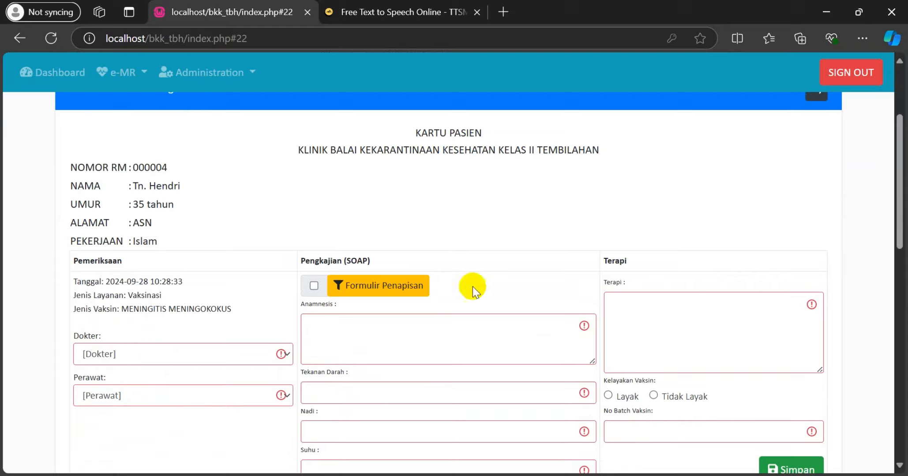
{"action": "scroll", "coordinate": [473, 289], "scroll_direction": "down", "scroll_amount": 2}
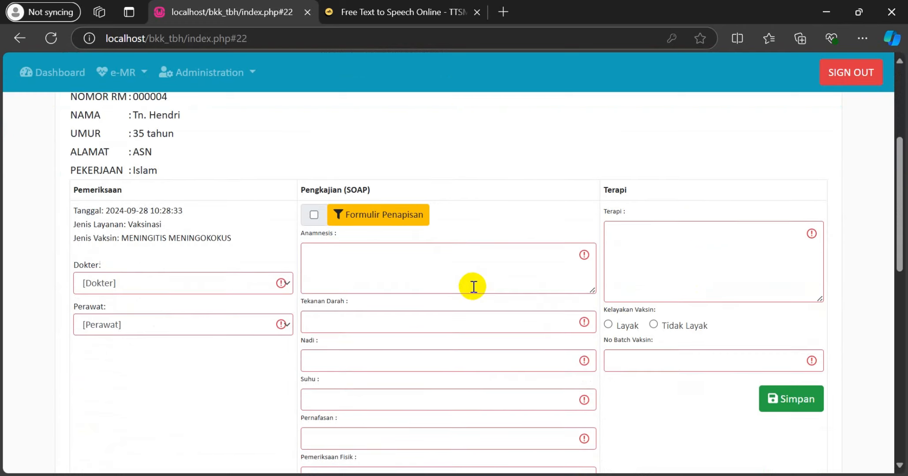
{"action": "left_click", "coordinate": [273, 289]}
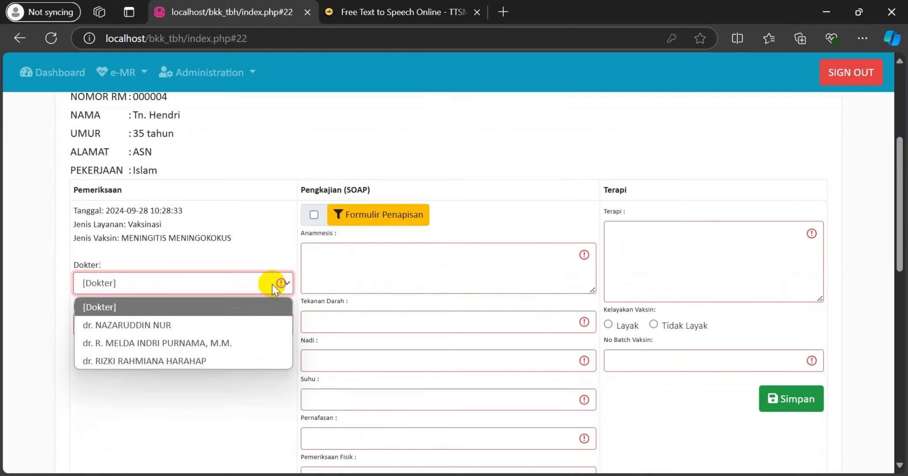
{"action": "left_click", "coordinate": [255, 324]}
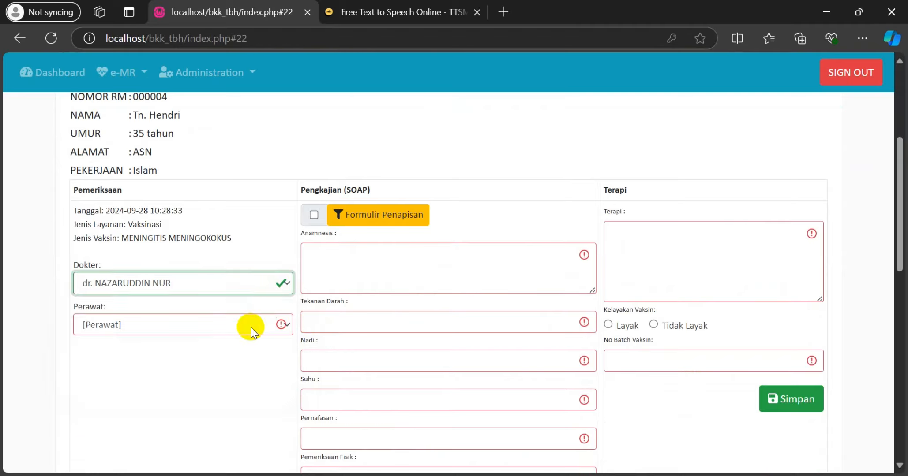
{"action": "left_click", "coordinate": [250, 325]}
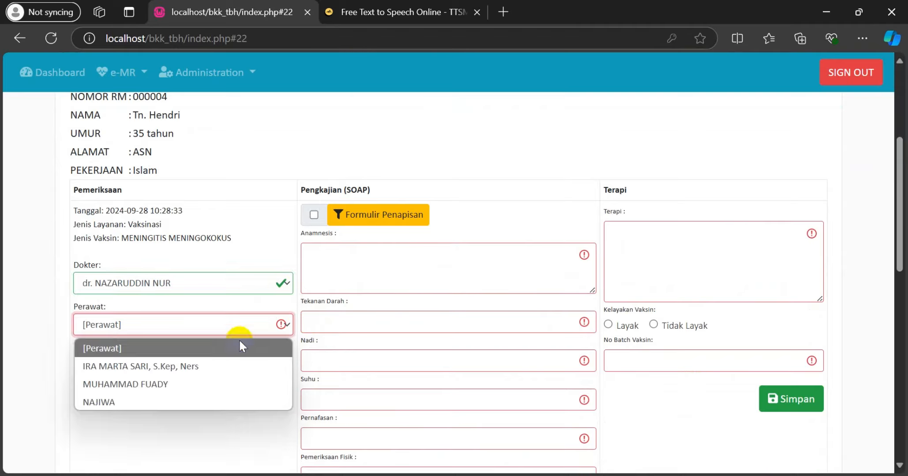
{"action": "left_click", "coordinate": [224, 384]}
{"action": "left_click", "coordinate": [401, 278]}
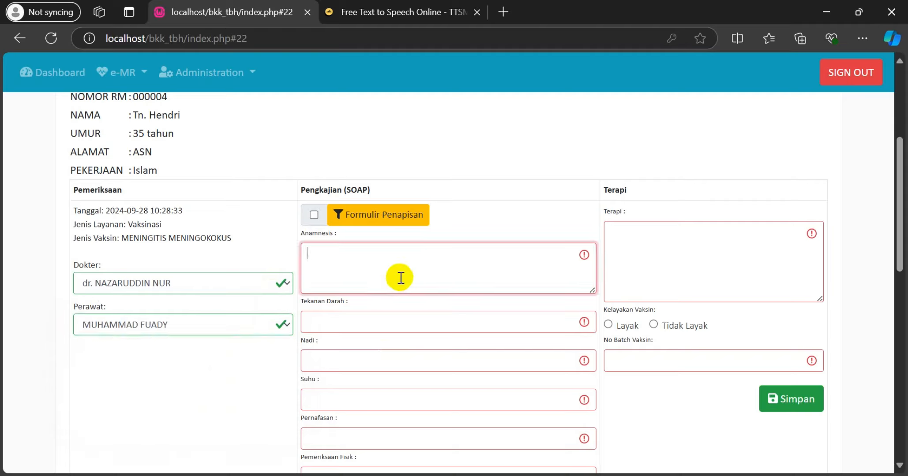
Enter anamnesis 'anamnesa' and fill vitals from the saved 130/89 entry (pulse 77, temperature 36)
{"action": "type", "text": "anamnesa"}
{"action": "left_click", "coordinate": [388, 316]}
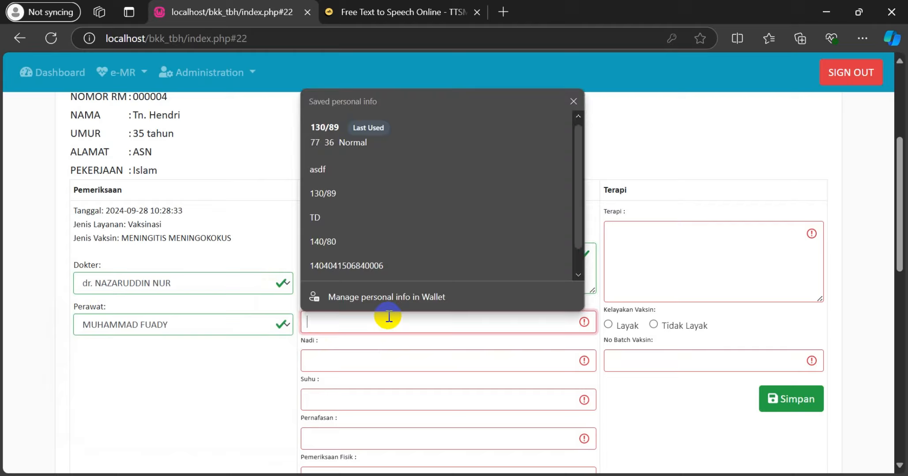
{"action": "scroll", "coordinate": [360, 281], "scroll_direction": "down", "scroll_amount": 1}
{"action": "scroll", "coordinate": [370, 123], "scroll_direction": "up", "scroll_amount": 1}
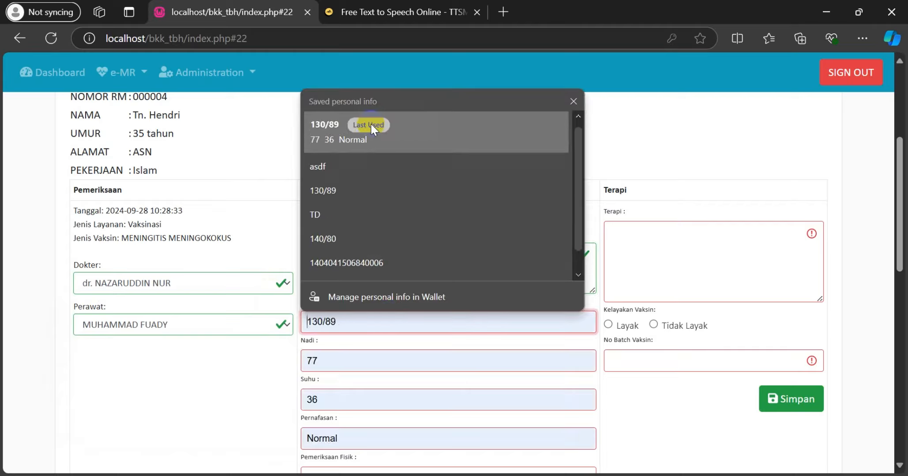
{"action": "left_click", "coordinate": [370, 123]}
{"action": "scroll", "coordinate": [494, 314], "scroll_direction": "down", "scroll_amount": 3}
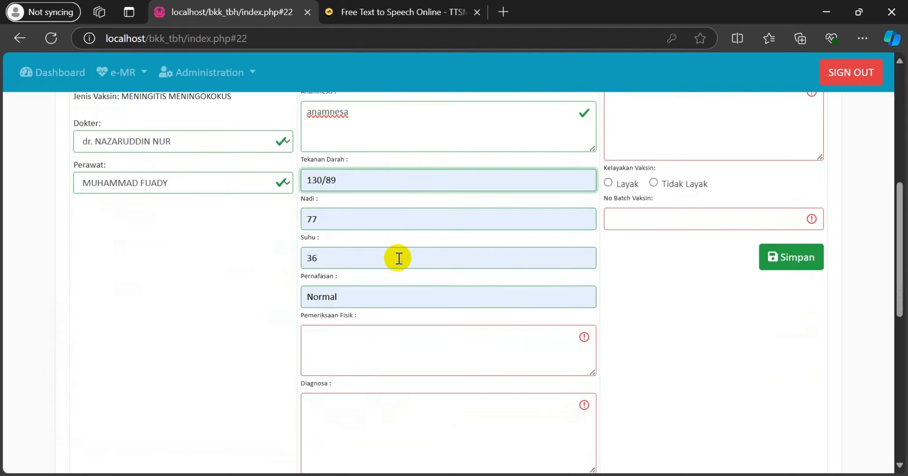
Enter '-' as the physical examination and 'sehat' as the diagnosis
{"action": "left_click", "coordinate": [377, 352]}
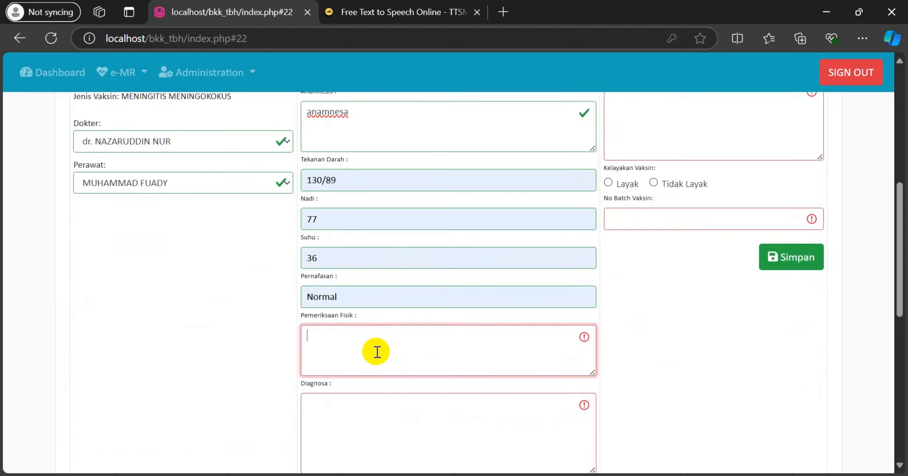
{"action": "type", "text": "-"}
{"action": "left_click", "coordinate": [373, 416]}
{"action": "type", "text": "s"}
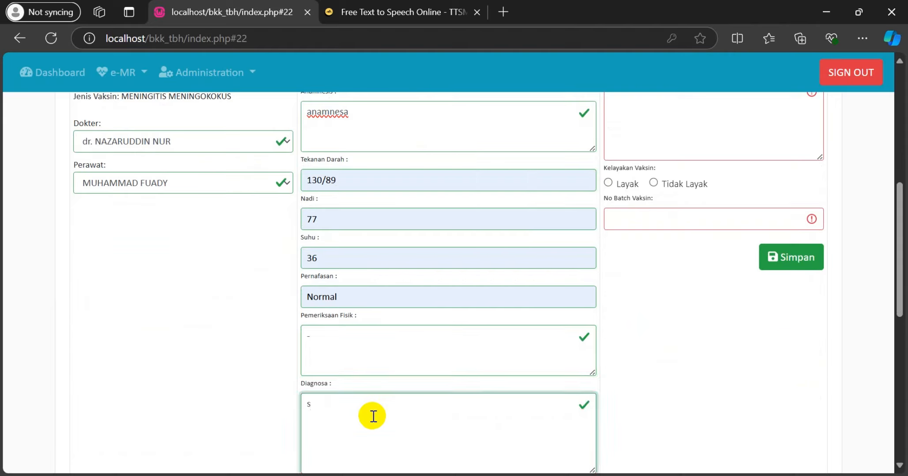
{"action": "type", "text": "ehat"}
{"action": "scroll", "coordinate": [628, 338], "scroll_direction": "up", "scroll_amount": 3}
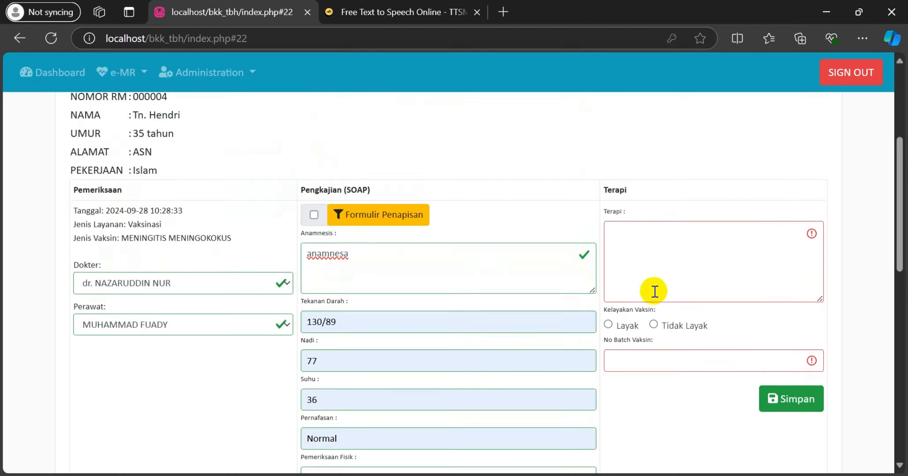
Enter therapy 'vaksin mm' and mark the patient Layak for vaccination
{"action": "left_click", "coordinate": [660, 260]}
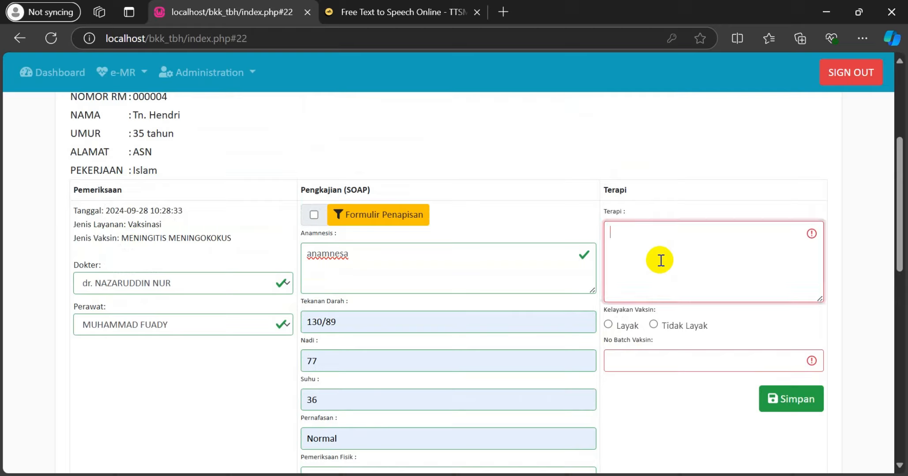
{"action": "type", "text": "vaksin mm"}
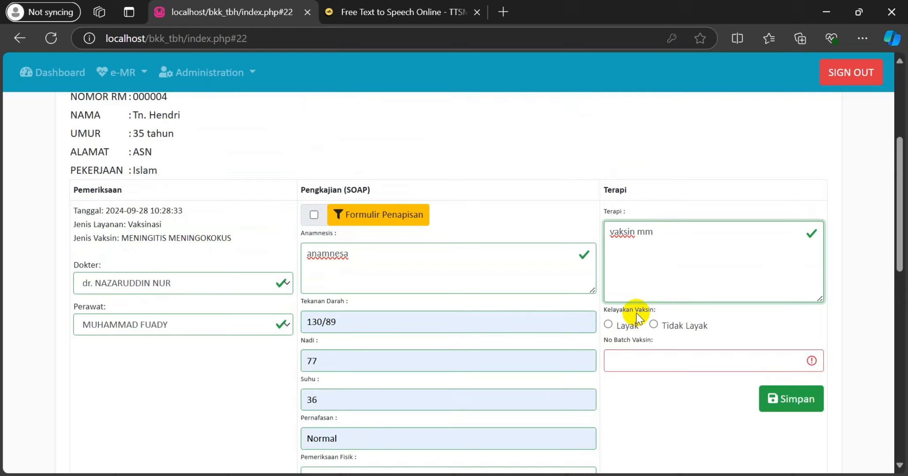
{"action": "left_click", "coordinate": [608, 325]}
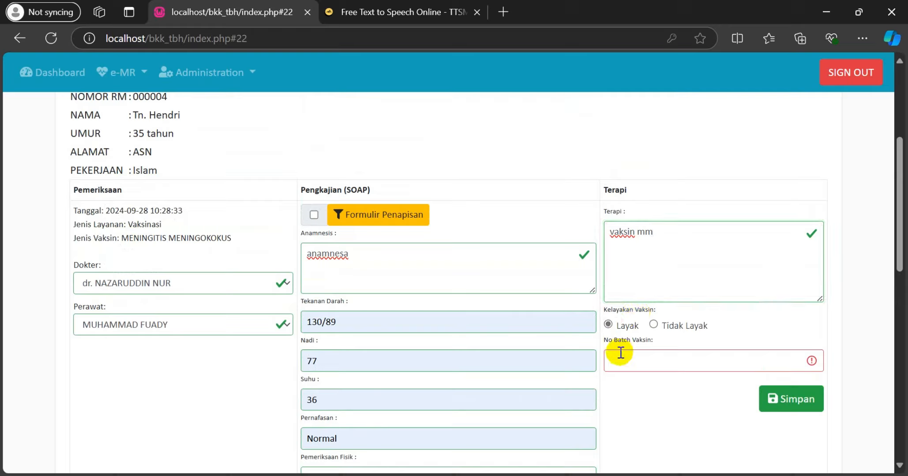
Set the vaccine batch number to 00000-00
{"action": "left_click", "coordinate": [624, 364]}
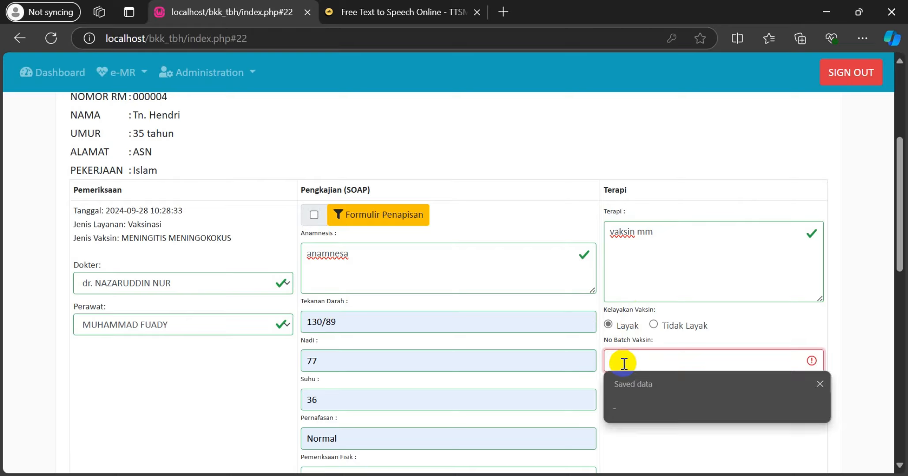
{"action": "type", "text": "xxx"}
{"action": "key", "text": "BackSpace"}
{"action": "key", "text": "BackSpace"}
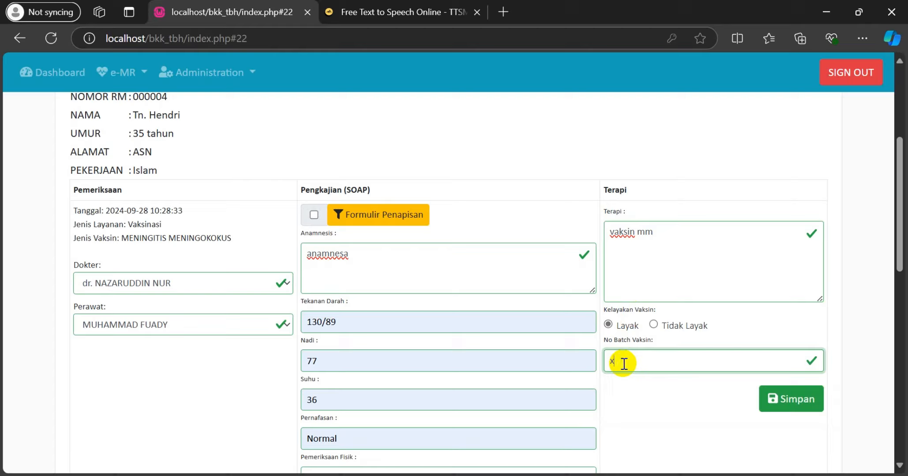
{"action": "key", "text": "BackSpace"}
{"action": "type", "text": "00000-00"}
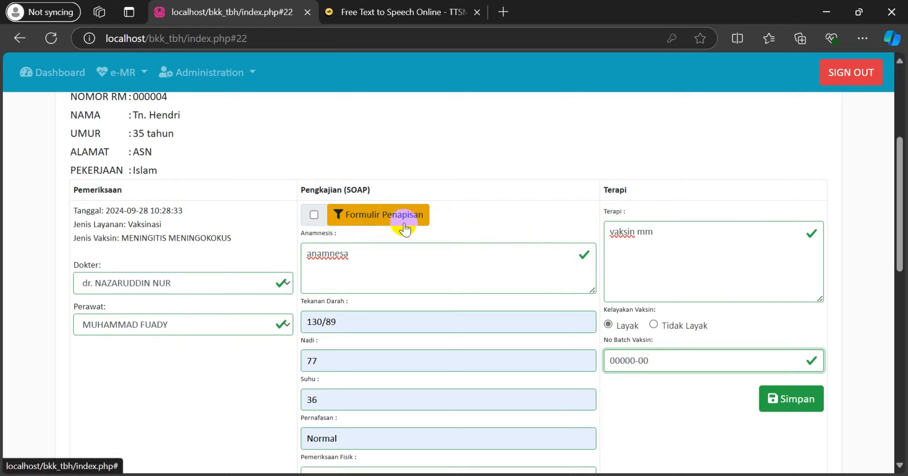
Open Formulir Penapisan and answer Tidak to screening questions 1–7
{"action": "left_click", "coordinate": [371, 220]}
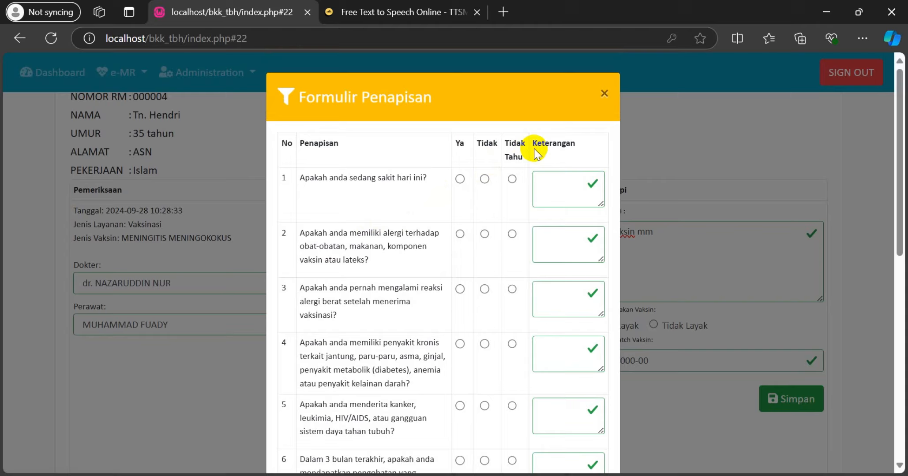
{"action": "left_click", "coordinate": [485, 180]}
{"action": "left_click", "coordinate": [485, 235]}
{"action": "left_click", "coordinate": [485, 289]}
{"action": "scroll", "coordinate": [485, 282], "scroll_direction": "down", "scroll_amount": 3}
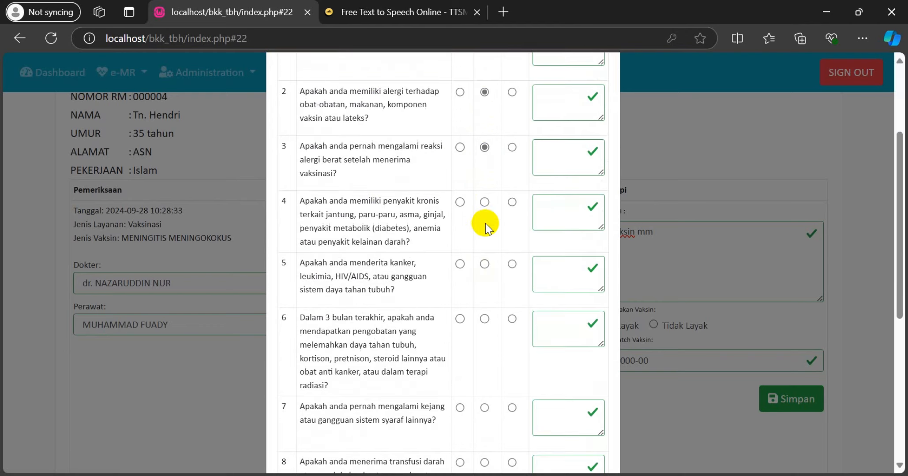
{"action": "left_click", "coordinate": [485, 202]}
{"action": "left_click", "coordinate": [485, 263]}
{"action": "left_click", "coordinate": [484, 319]}
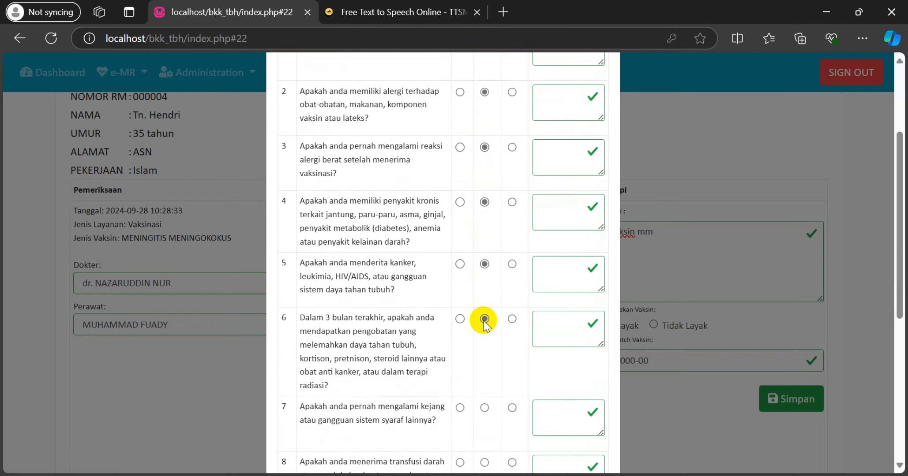
{"action": "scroll", "coordinate": [484, 320], "scroll_direction": "down", "scroll_amount": 2}
{"action": "left_click", "coordinate": [485, 334]}
Answer Tidak to questions 8–11 and save the screening form
{"action": "scroll", "coordinate": [488, 340], "scroll_direction": "down", "scroll_amount": 3}
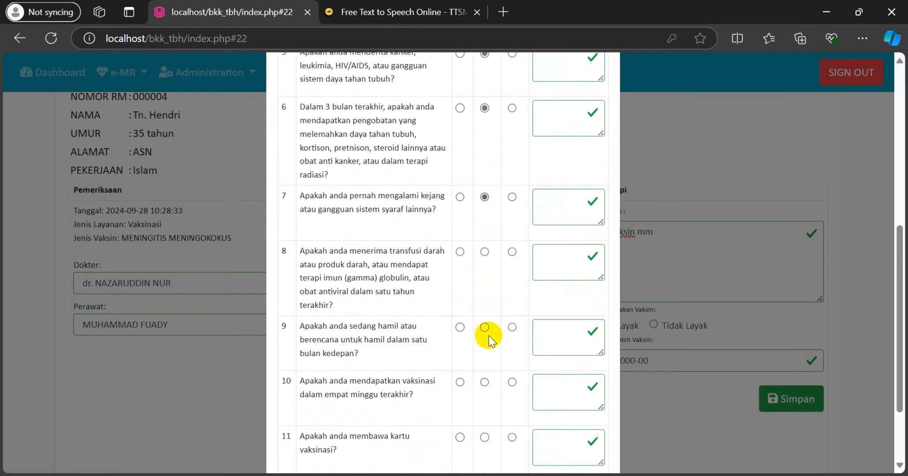
{"action": "left_click", "coordinate": [484, 252]}
{"action": "left_click", "coordinate": [485, 327]}
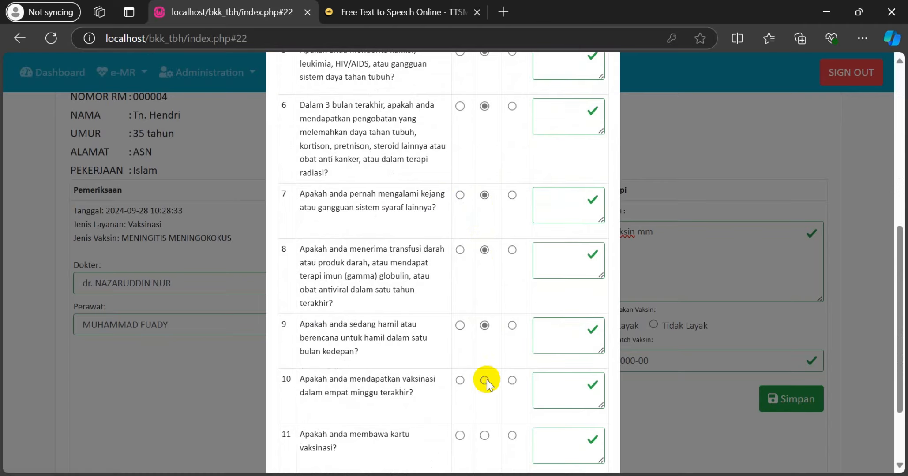
{"action": "left_click", "coordinate": [485, 380]}
{"action": "scroll", "coordinate": [486, 380], "scroll_direction": "down", "scroll_amount": 3}
{"action": "left_click", "coordinate": [484, 337]}
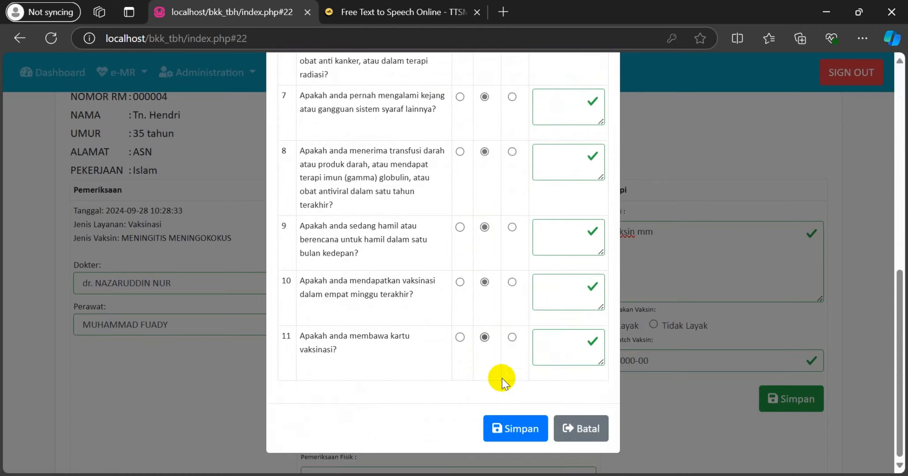
{"action": "left_click", "coordinate": [515, 428]}
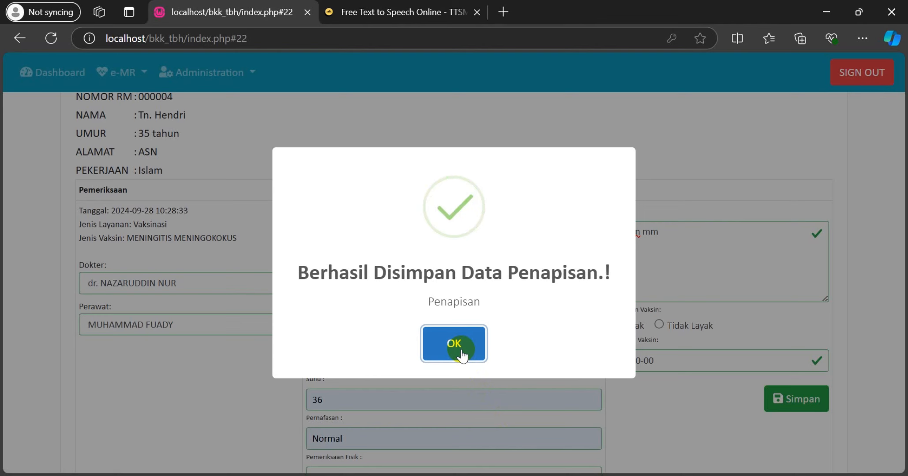
{"action": "left_click", "coordinate": [461, 353]}
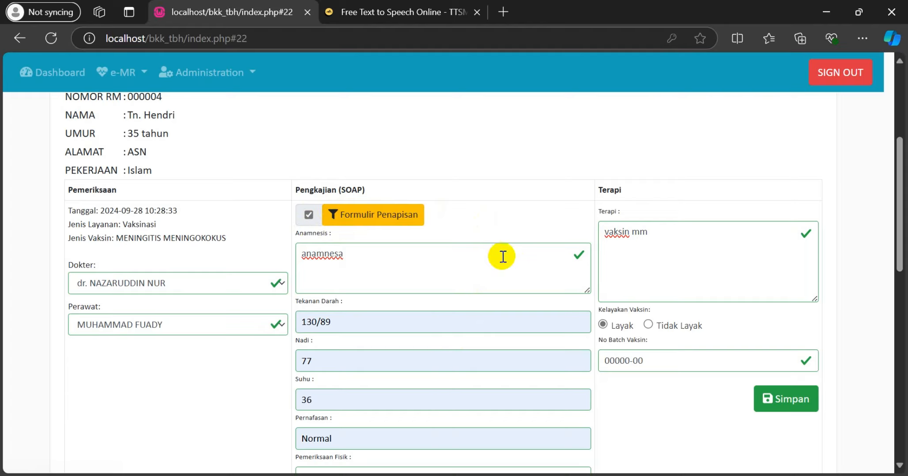
Review the SOAP fields, then save the exam card and confirm the success dialog
{"action": "scroll", "coordinate": [511, 259], "scroll_direction": "down", "scroll_amount": 5}
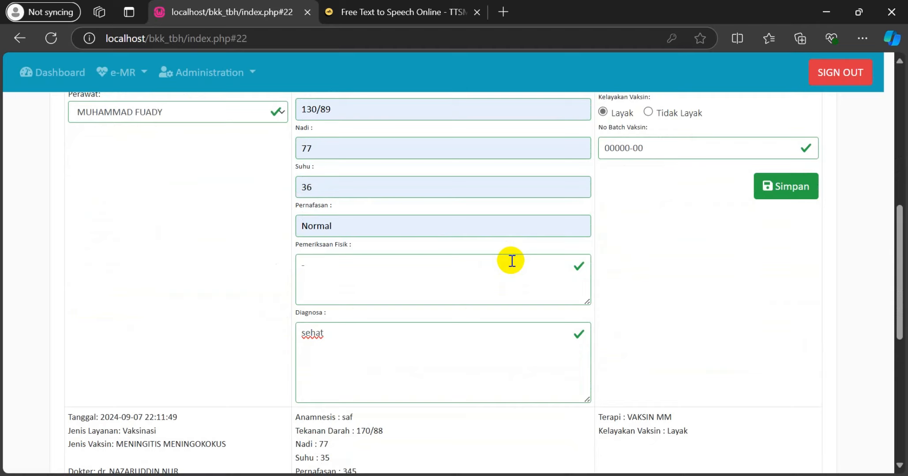
{"action": "scroll", "coordinate": [512, 261], "scroll_direction": "up", "scroll_amount": 2}
{"action": "scroll", "coordinate": [512, 261], "scroll_direction": "up", "scroll_amount": 2}
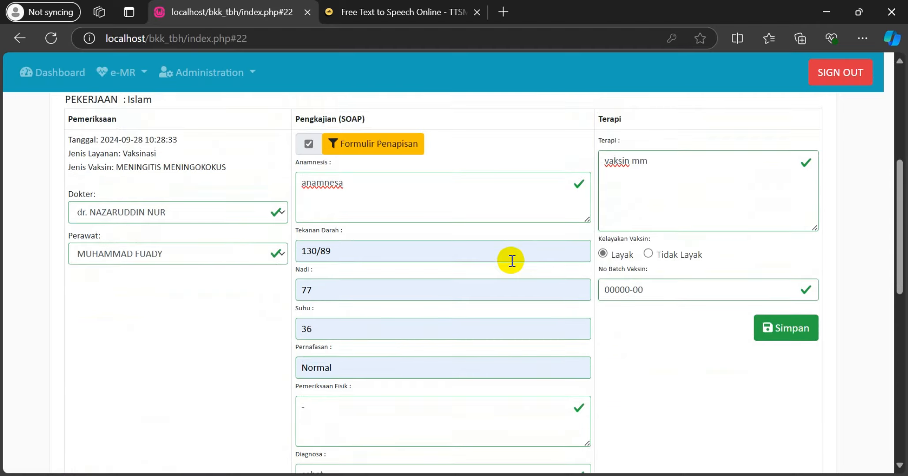
{"action": "scroll", "coordinate": [512, 260], "scroll_direction": "down", "scroll_amount": 4}
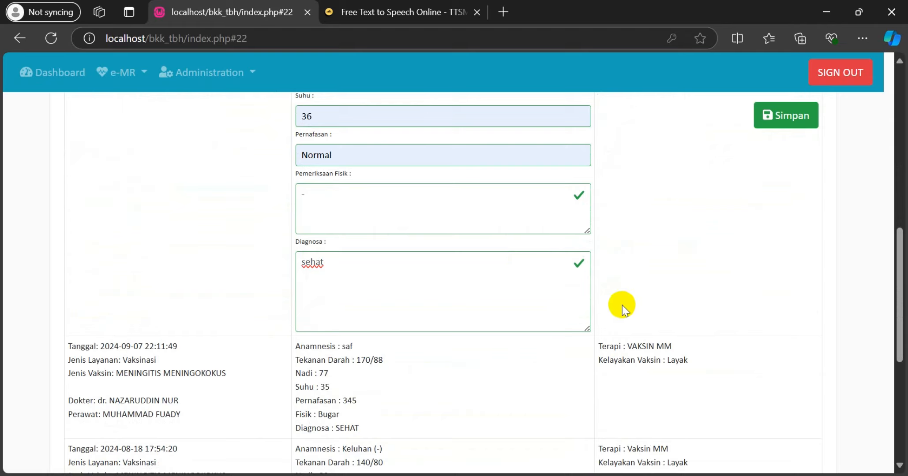
{"action": "scroll", "coordinate": [615, 313], "scroll_direction": "down", "scroll_amount": 2}
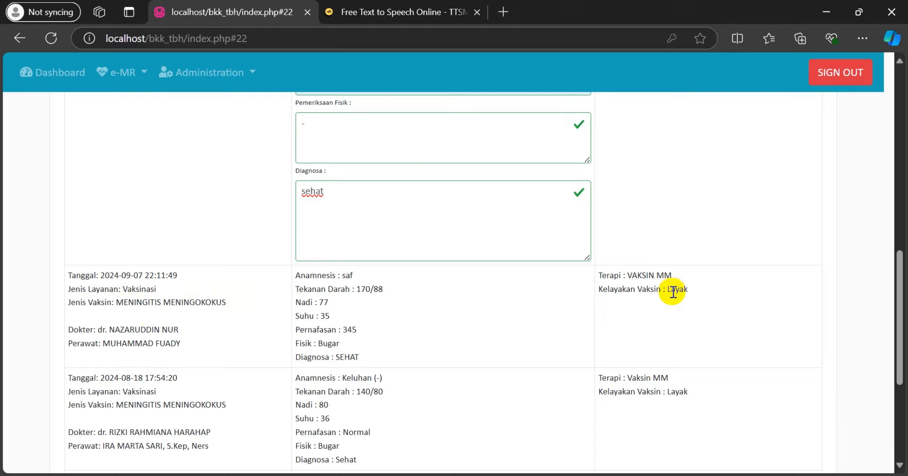
{"action": "scroll", "coordinate": [672, 291], "scroll_direction": "up", "scroll_amount": 5}
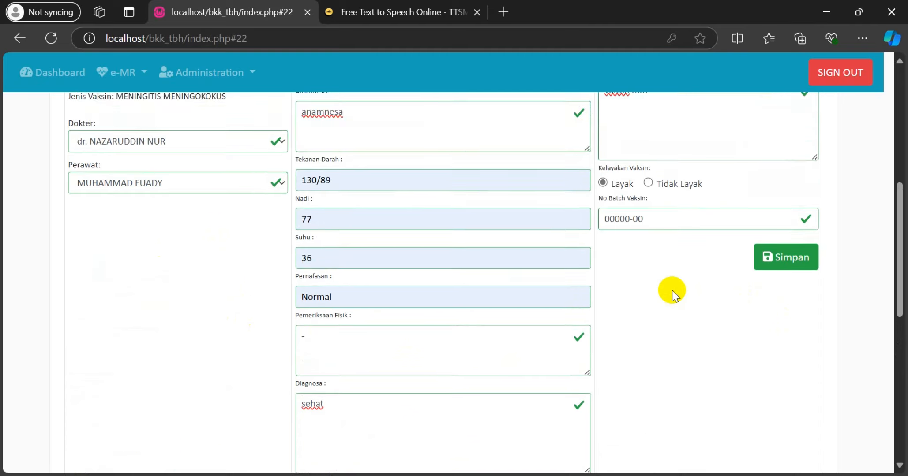
{"action": "left_click", "coordinate": [776, 264]}
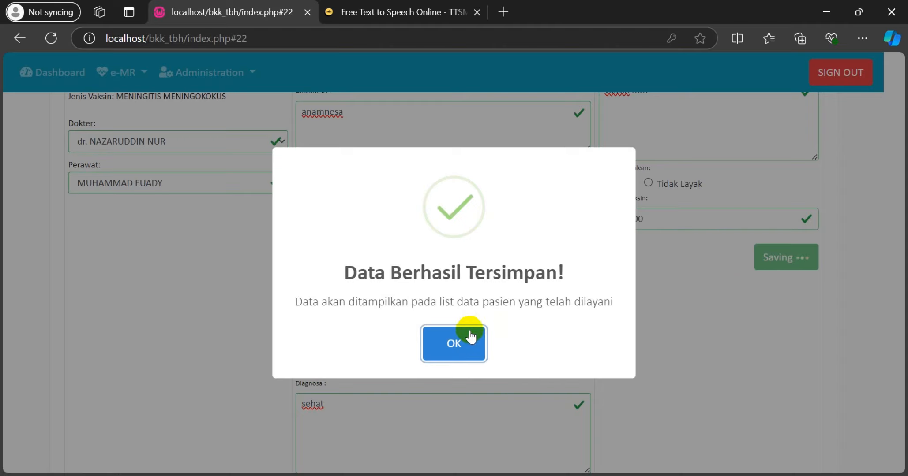
{"action": "left_click", "coordinate": [454, 342]}
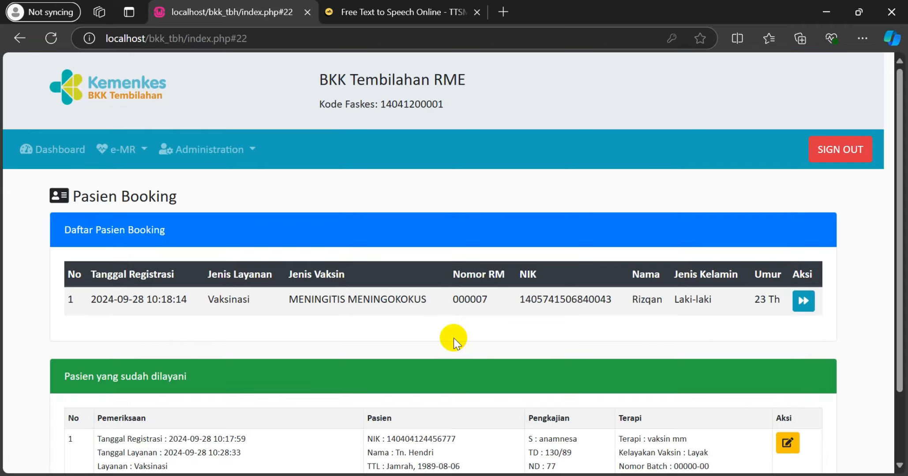
Scroll down the dashboard to review this month's 8 visits: 6 Vaksinasi and 2 Kegawatdaruratan
{"action": "scroll", "coordinate": [460, 335], "scroll_direction": "down", "scroll_amount": 2}
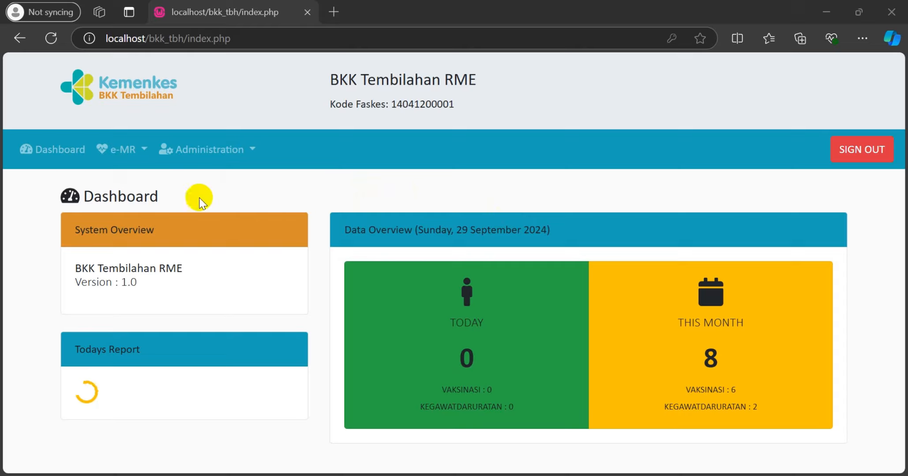
Open the e-MR reports page and select the Laporan Kunjungan Pasien report
{"action": "left_click", "coordinate": [128, 163]}
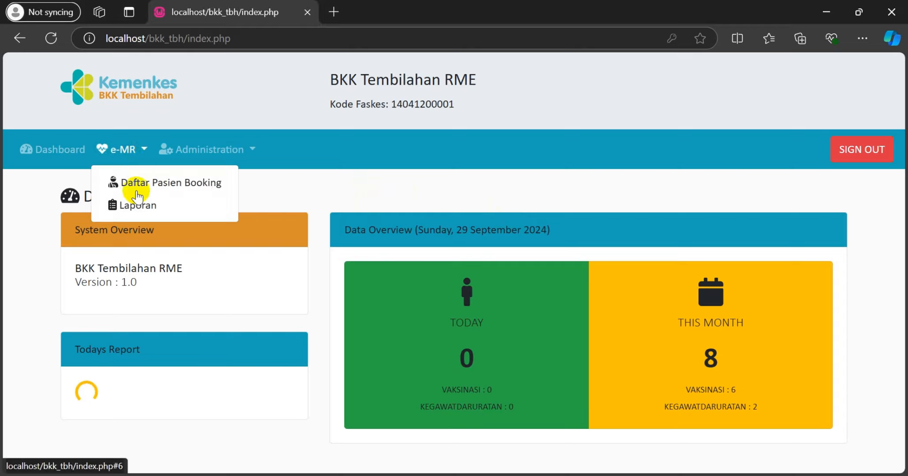
{"action": "left_click", "coordinate": [138, 203]}
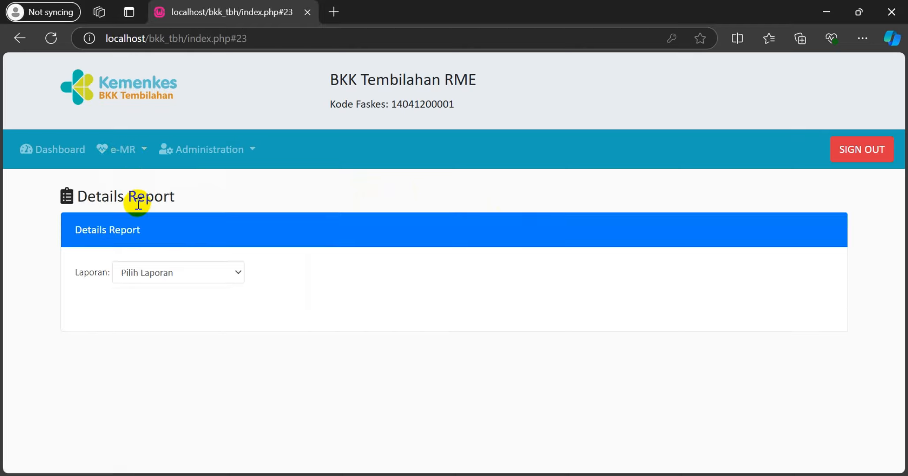
{"action": "left_click", "coordinate": [214, 269]}
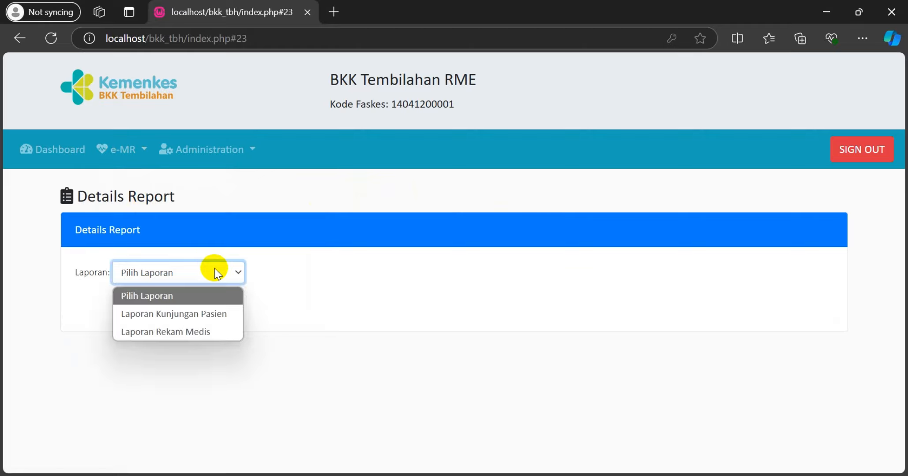
{"action": "left_click", "coordinate": [215, 314]}
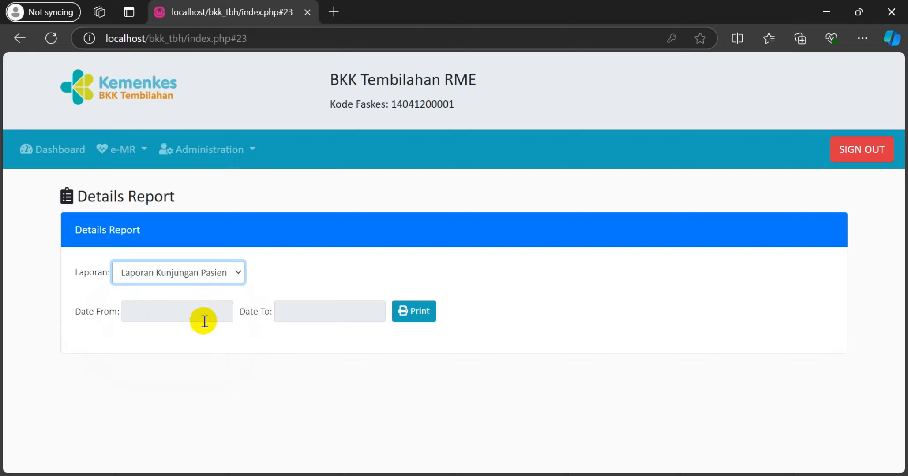
Set the report date range from 2024-09-26 to 2024-09-29 and review the listed visit
{"action": "left_click", "coordinate": [204, 321]}
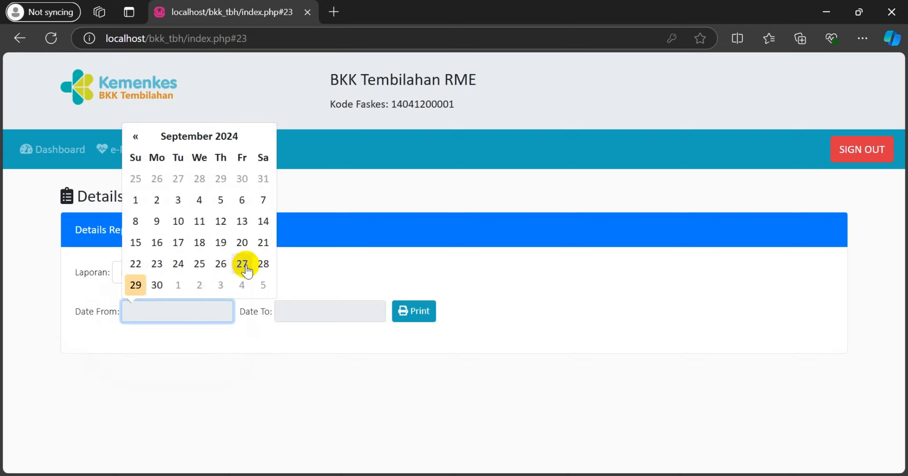
{"action": "left_click", "coordinate": [220, 263]}
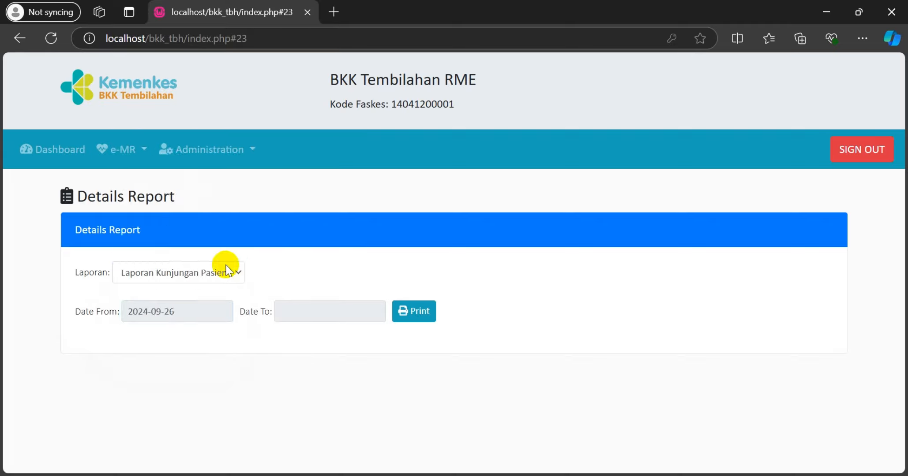
{"action": "left_click", "coordinate": [301, 313]}
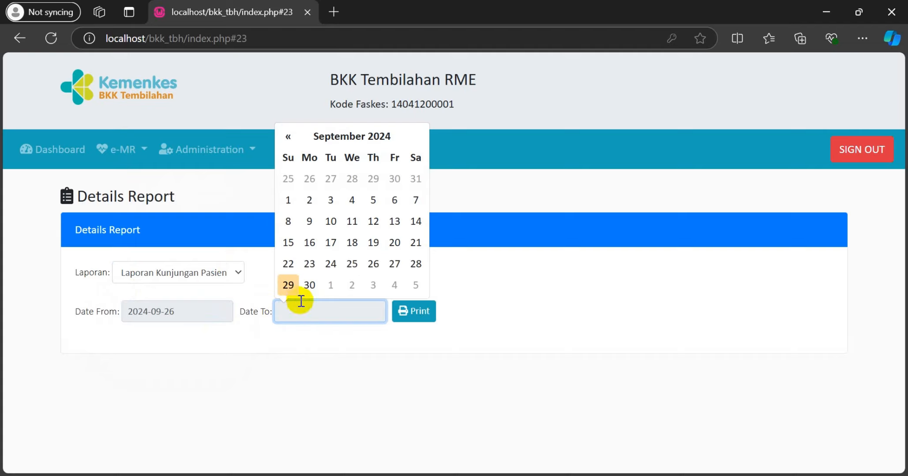
{"action": "left_click", "coordinate": [289, 286]}
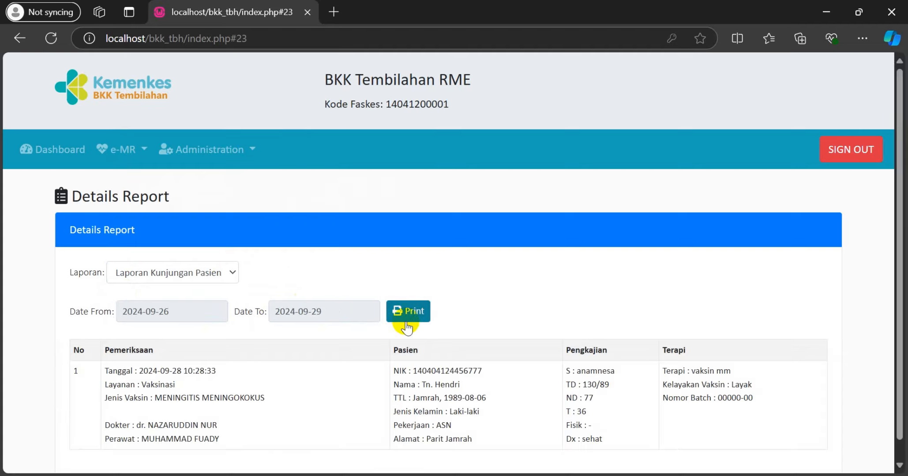
{"action": "scroll", "coordinate": [412, 327], "scroll_direction": "down", "scroll_amount": 1}
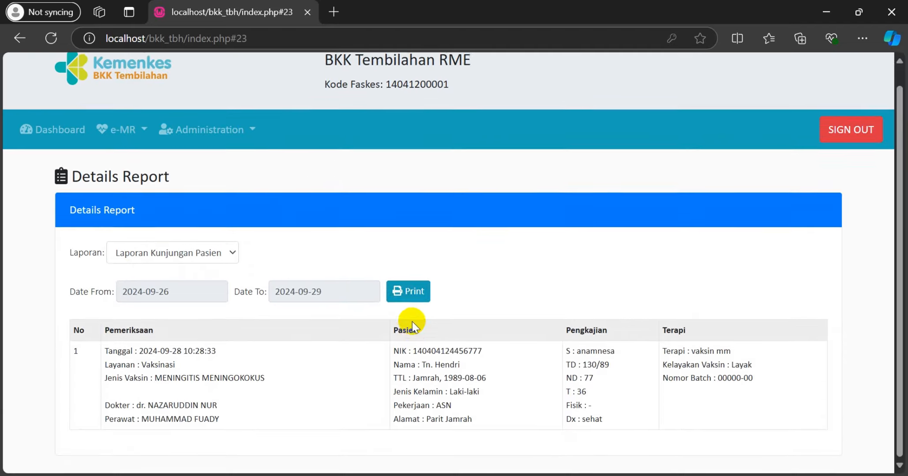